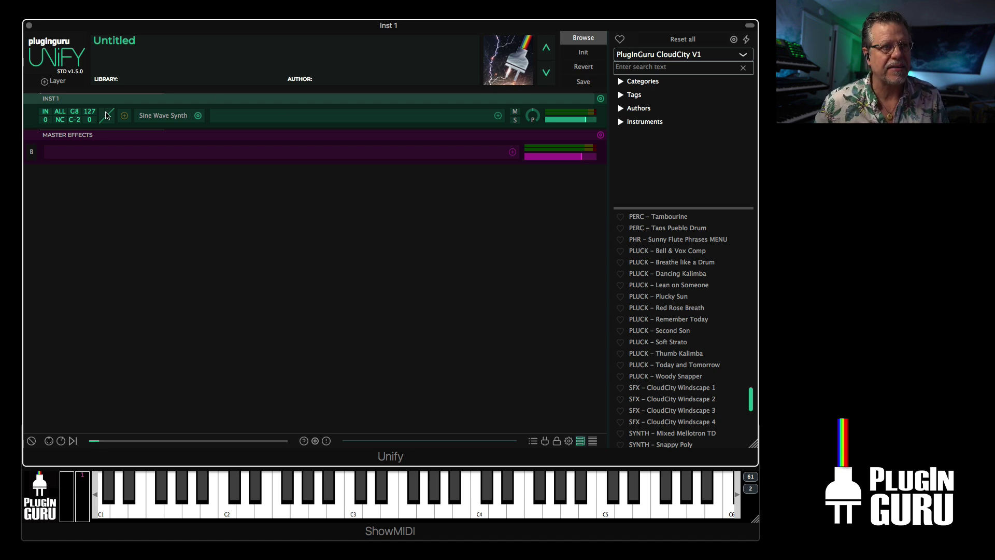
Browse the MIDI effects add menu, then dismiss it without adding anything.
click(124, 115)
mouse_move(159, 124)
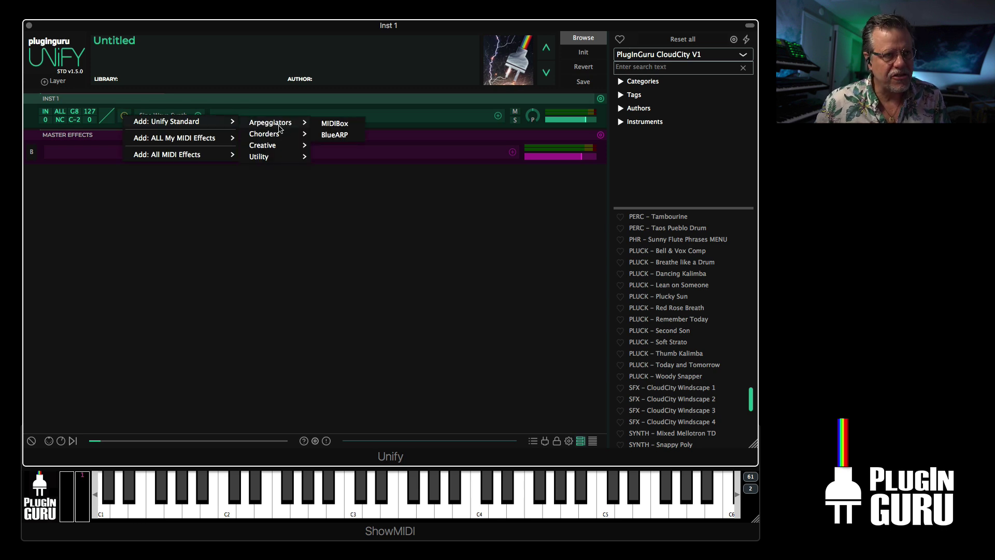
mouse_move(269, 147)
mouse_move(178, 139)
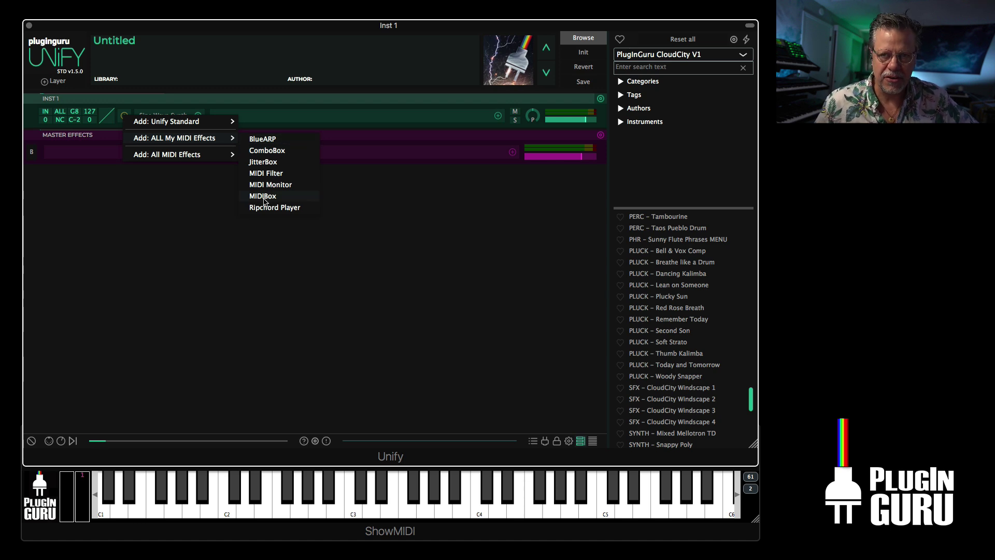
click(459, 359)
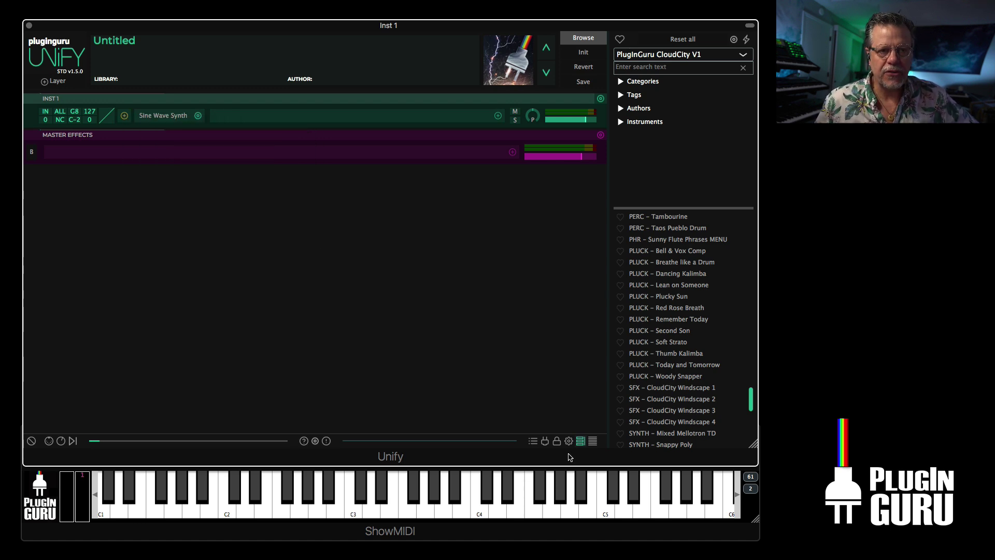
Look over the known plug-ins list and its operations menu, then close the list.
click(544, 441)
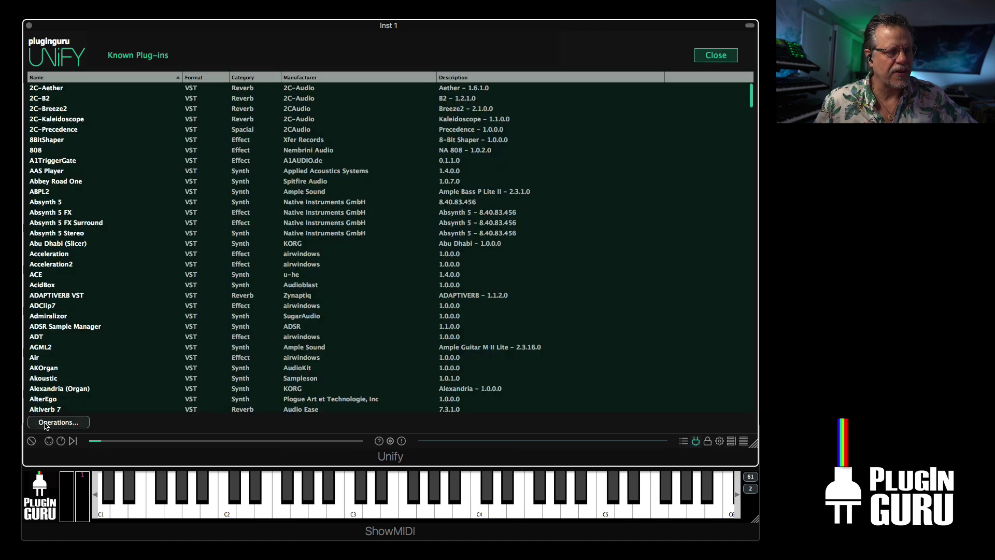
click(46, 422)
click(616, 347)
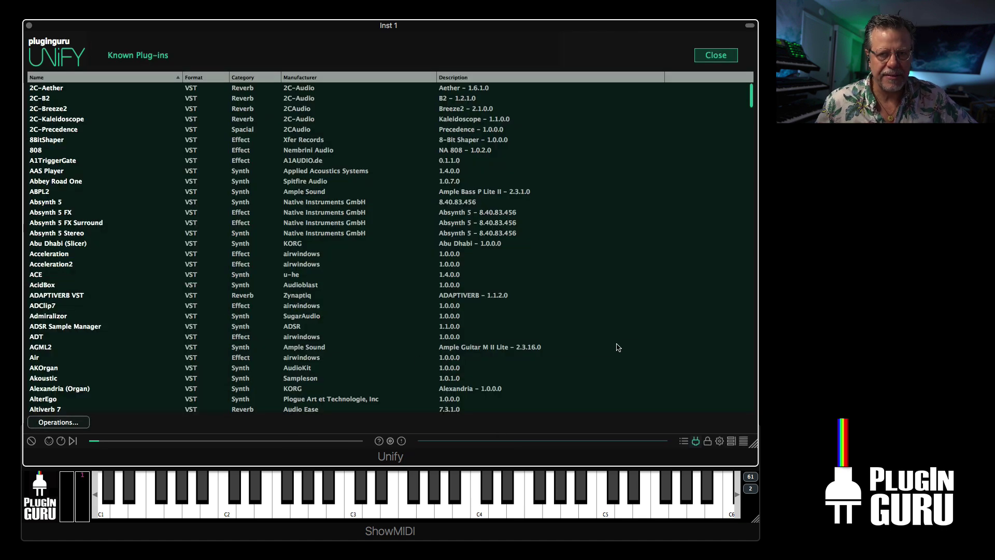
click(616, 348)
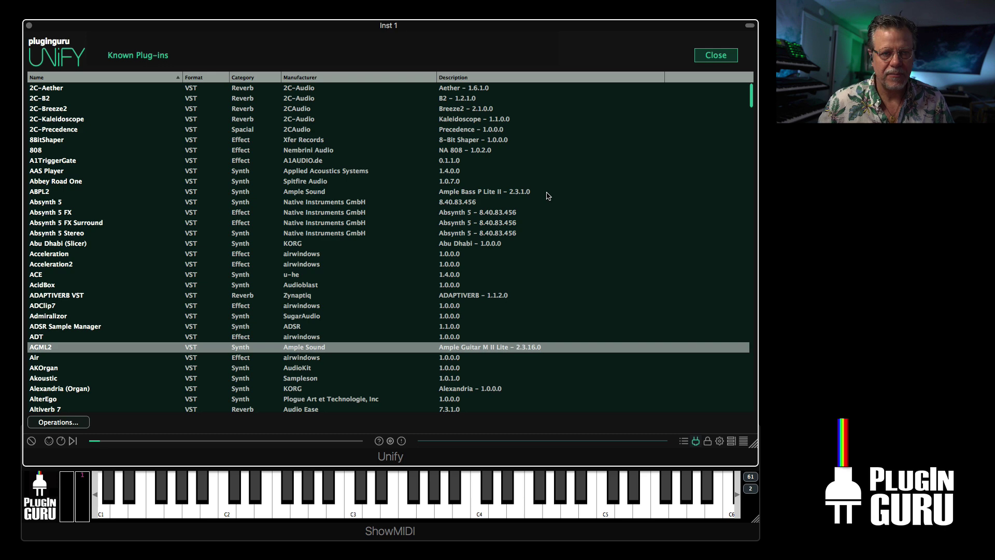
click(715, 55)
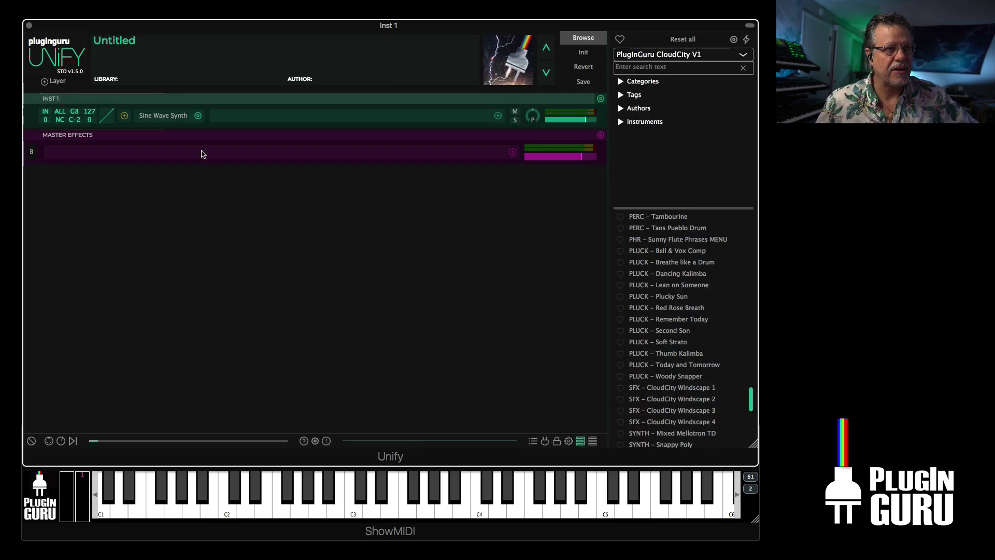
Show the Swap: All Instruments list for Sine Wave Synth, down to Plugin Boutique.
click(197, 115)
mouse_move(229, 201)
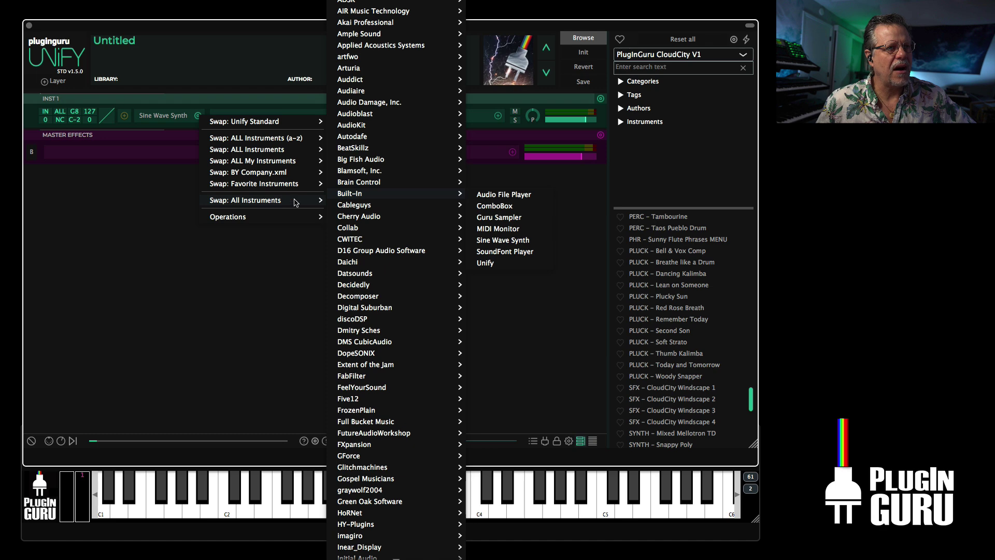
mouse_move(382, 186)
scroll(380, 303, down, 15)
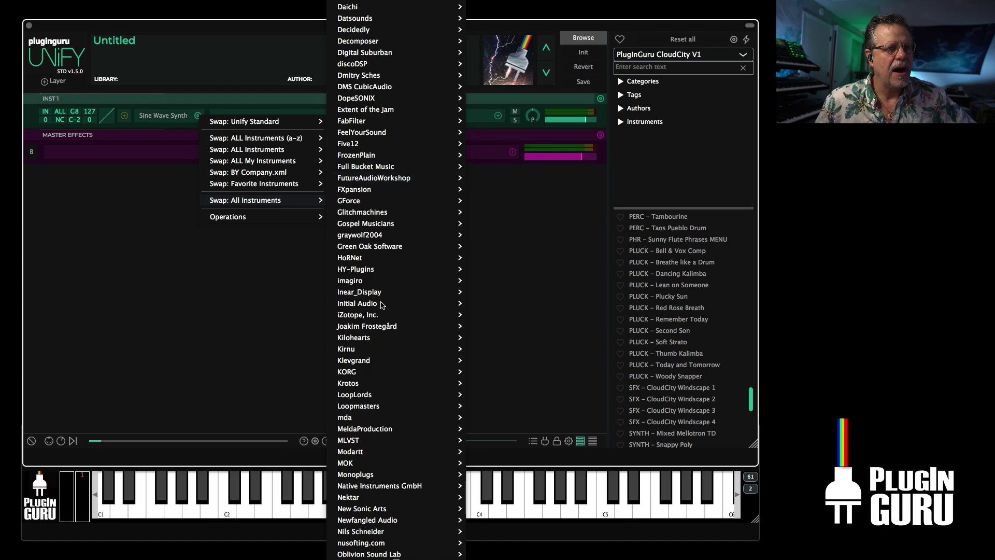
Swap in Scaler2 and load the Artists chord set BOW TO THE QUEEN 1 with key binding on.
mouse_move(379, 289)
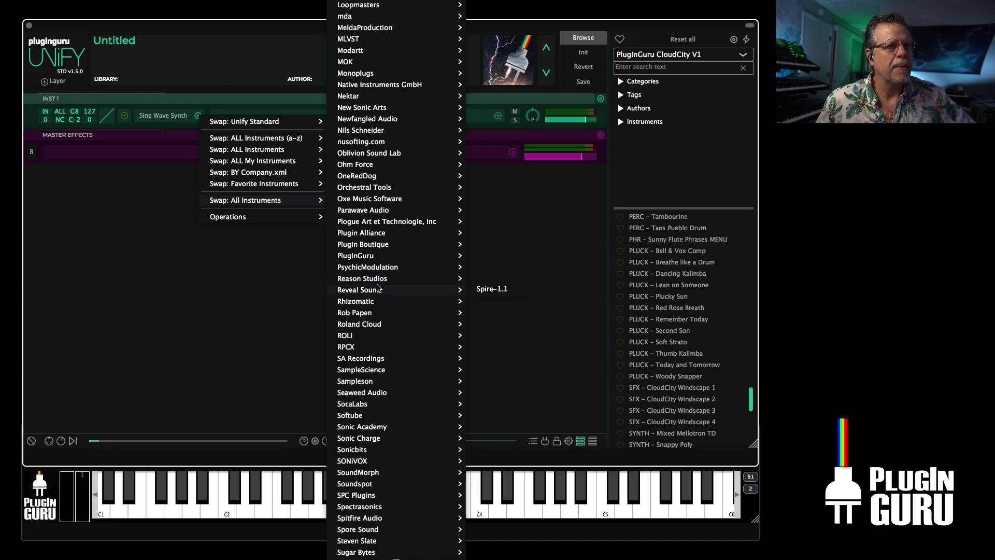
mouse_move(378, 245)
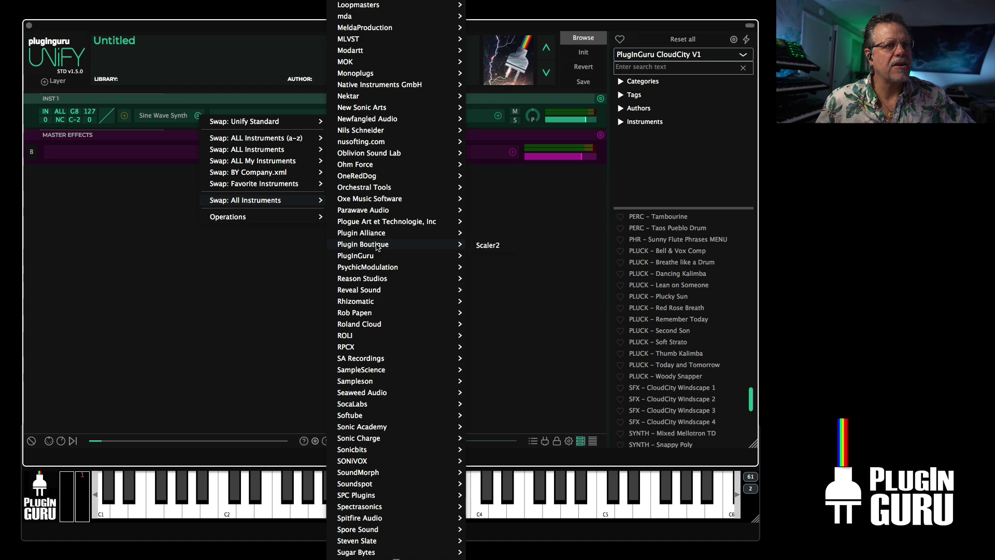
click(486, 246)
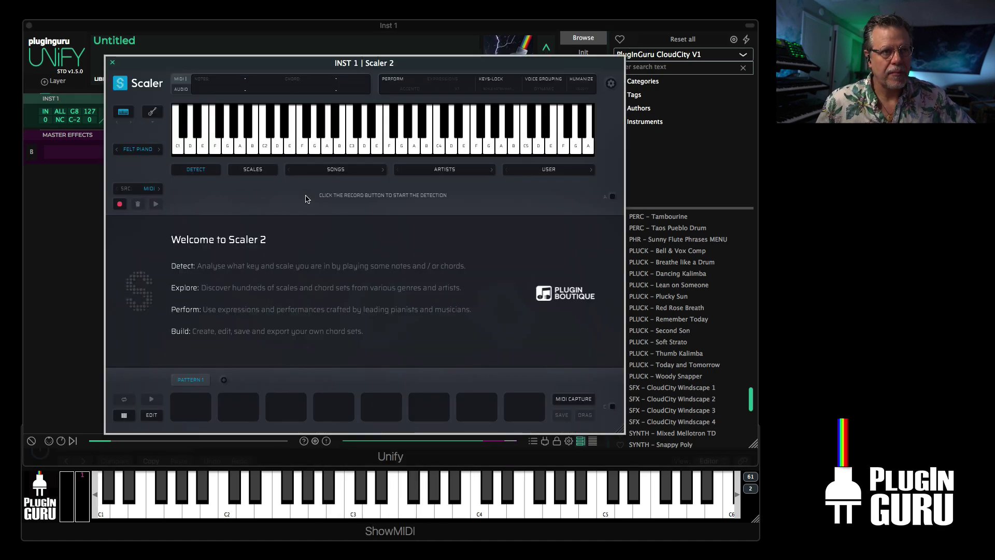
click(443, 175)
mouse_move(447, 325)
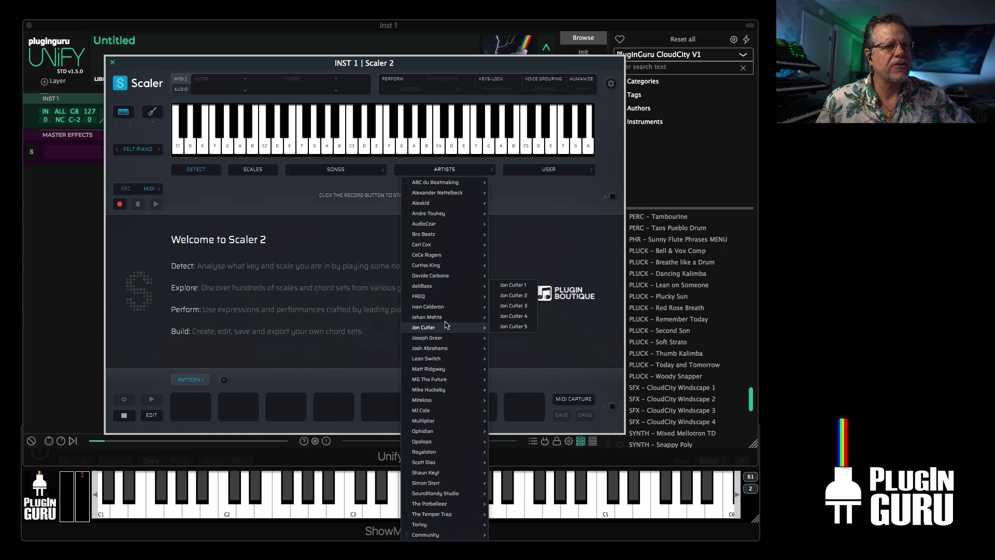
click(513, 242)
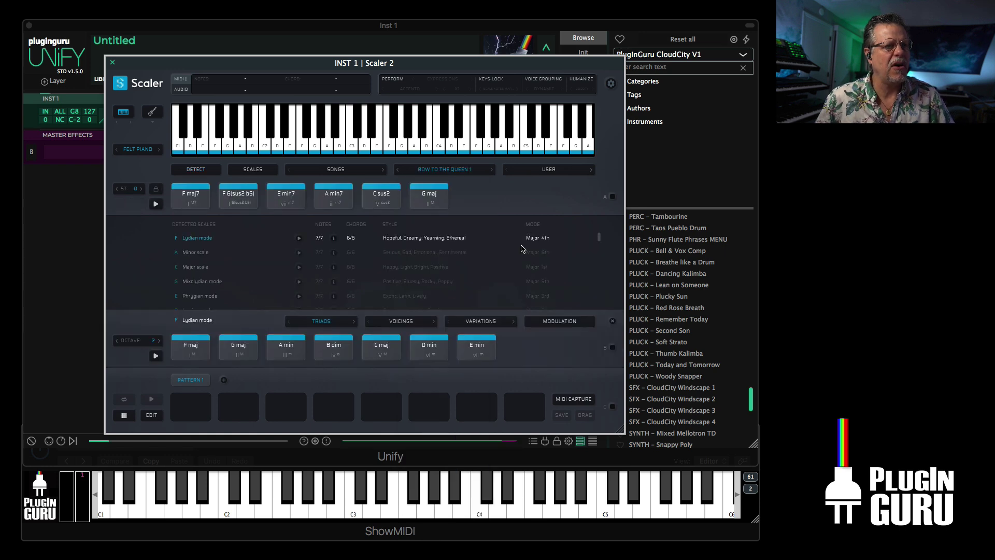
click(612, 197)
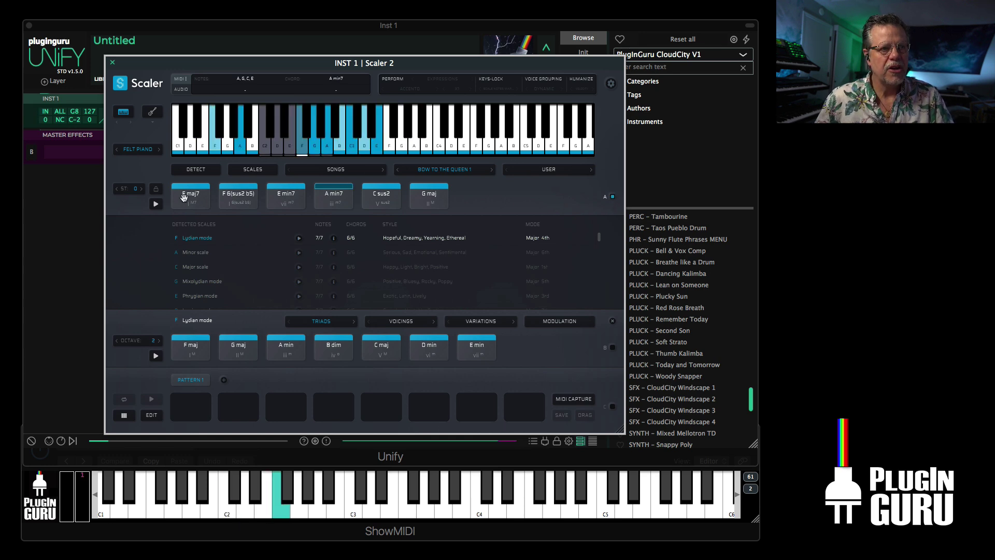
Change the Scaler 2 playback sound from Housey to Marimba.
click(138, 148)
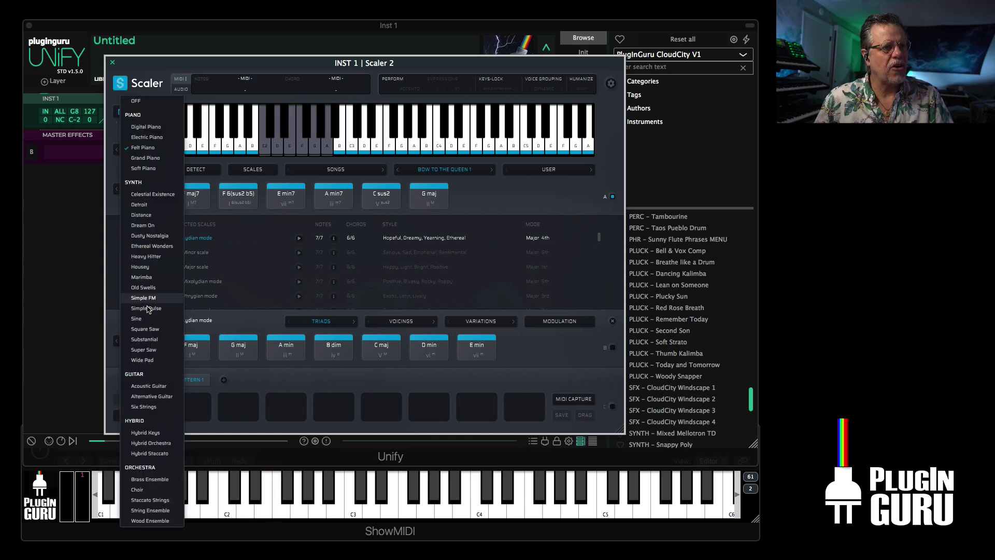
click(141, 268)
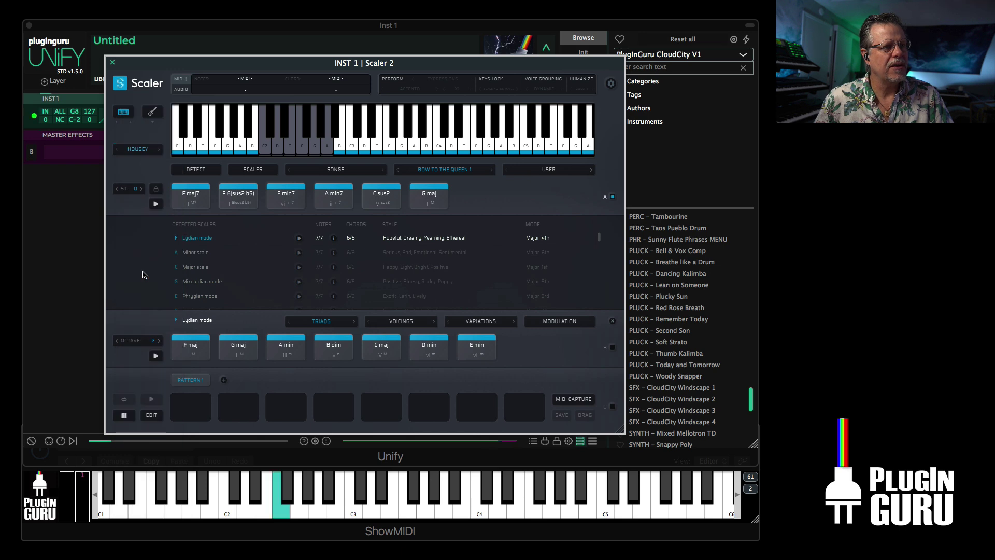
click(159, 150)
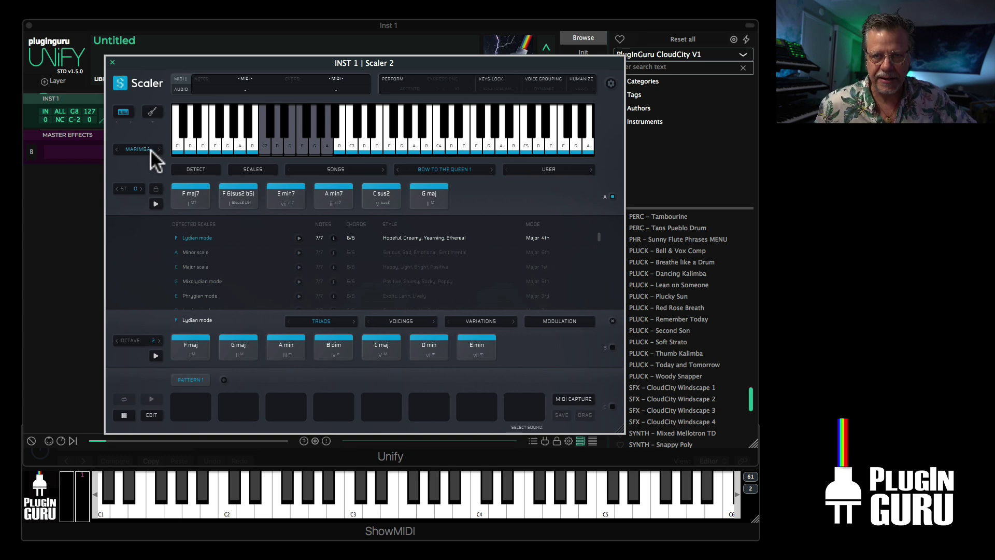
Close Scaler 2 and replace INST 1 with the Guru Sampler layer preset Plucky Klamth.
click(111, 62)
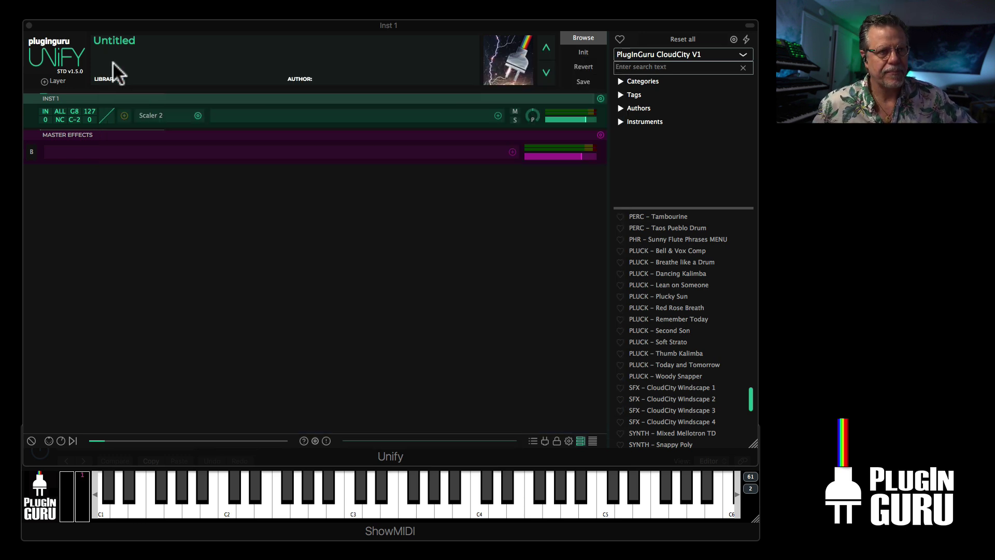
click(197, 115)
mouse_move(236, 121)
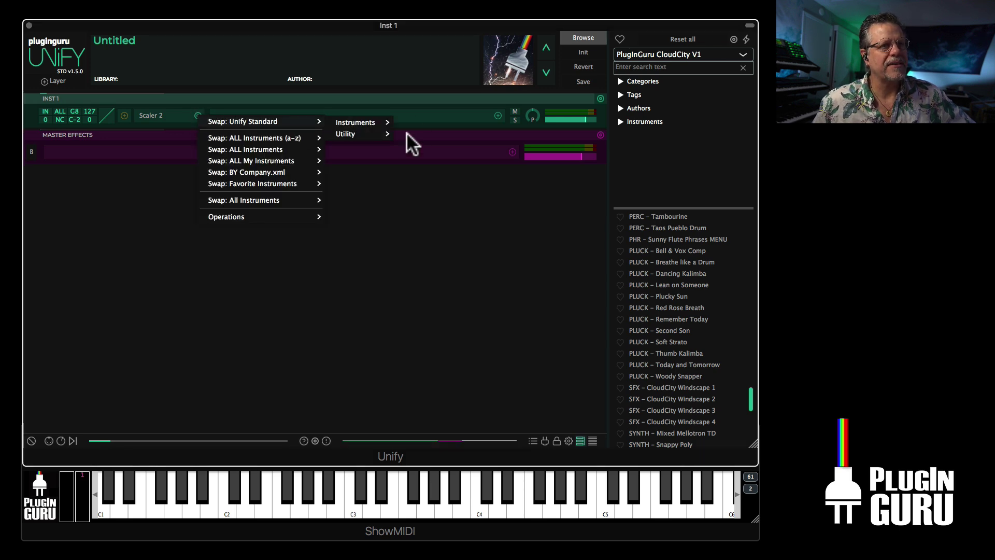
click(570, 210)
click(601, 98)
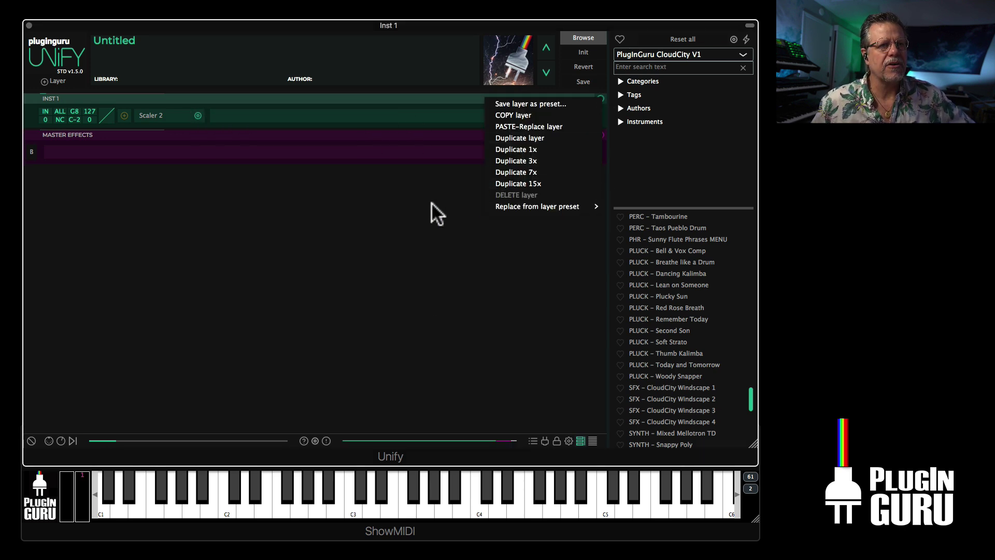
mouse_move(524, 205)
mouse_move(651, 263)
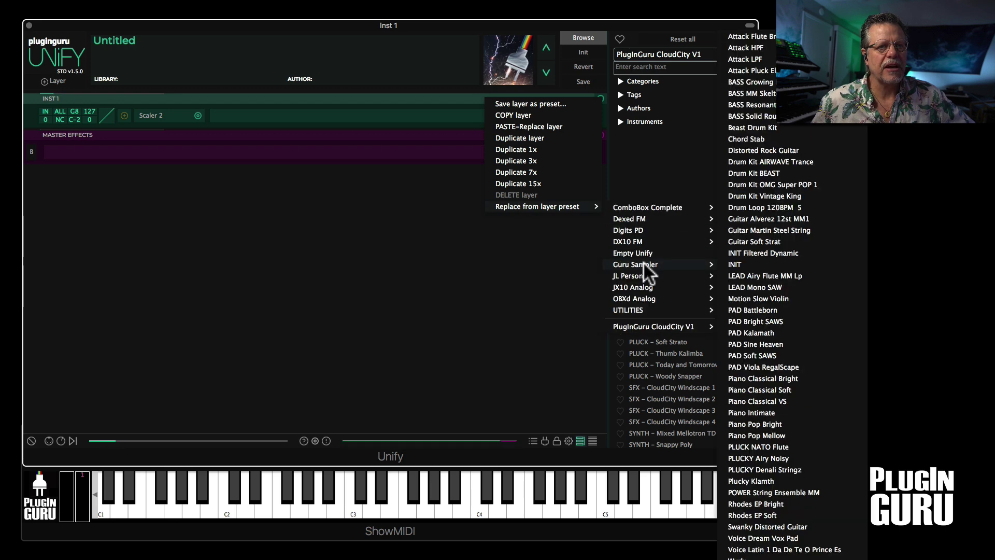
click(757, 480)
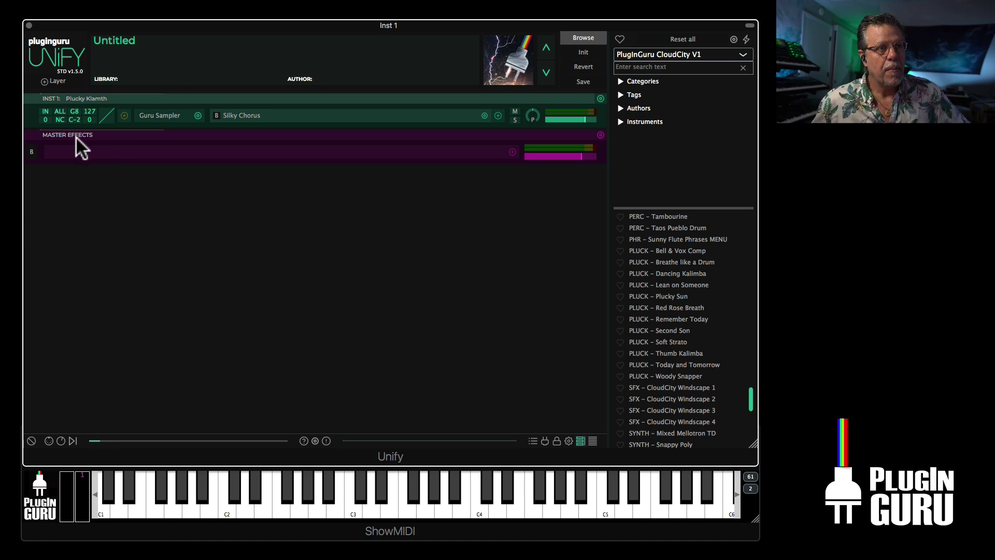
Add an empty MIDI effect layer to the patch.
click(53, 79)
mouse_move(76, 119)
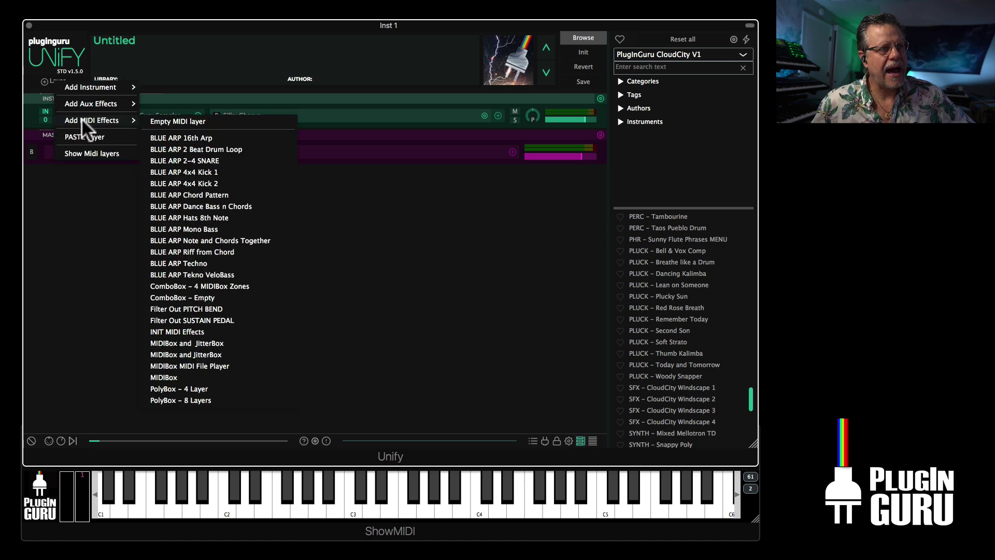
click(173, 121)
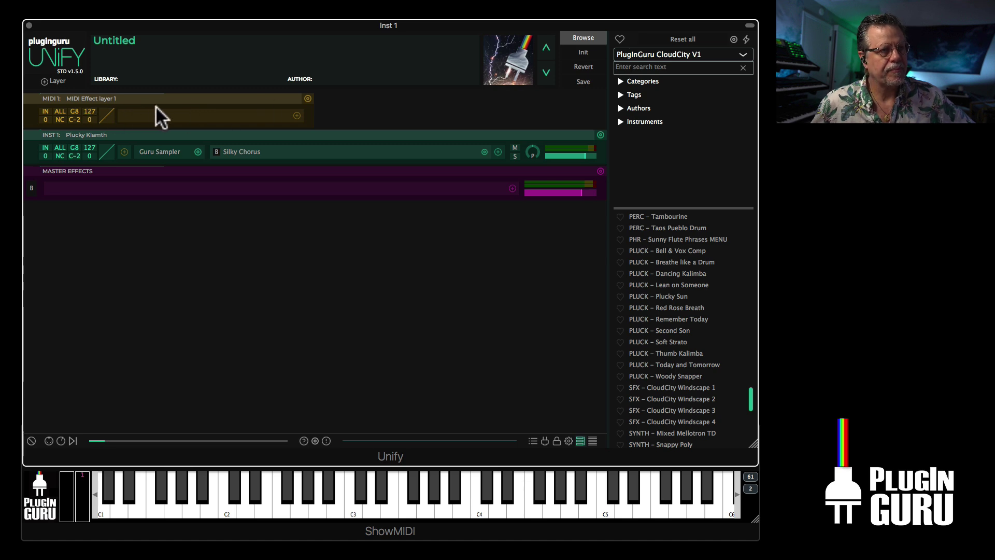
Review the MIDI effects available for the MIDI layer and INST 1 without adding any.
click(297, 115)
mouse_move(333, 140)
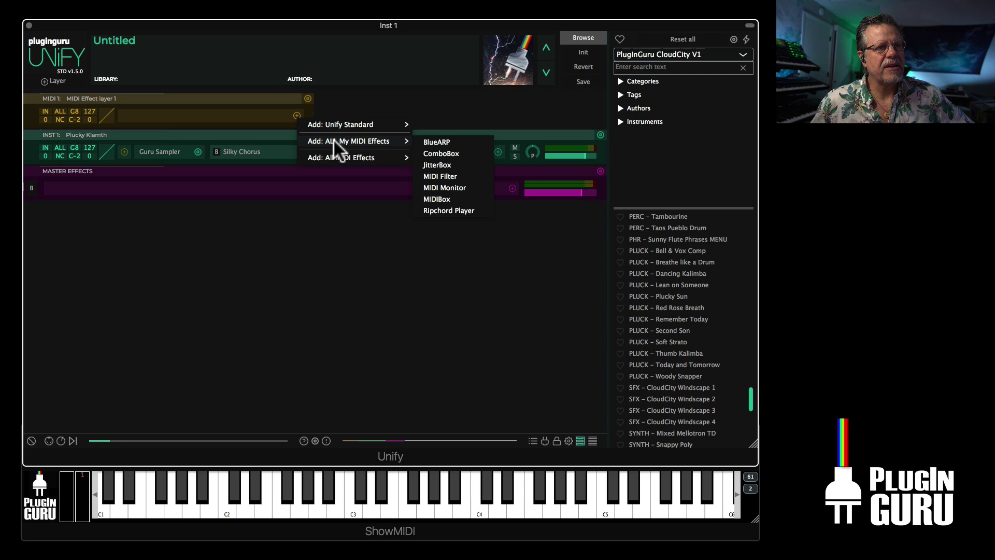
click(437, 210)
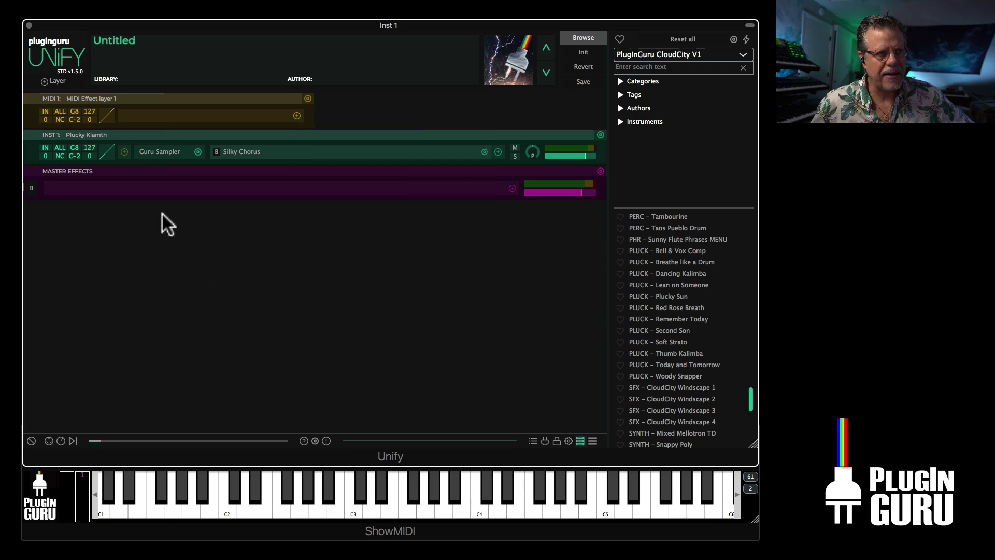
click(124, 152)
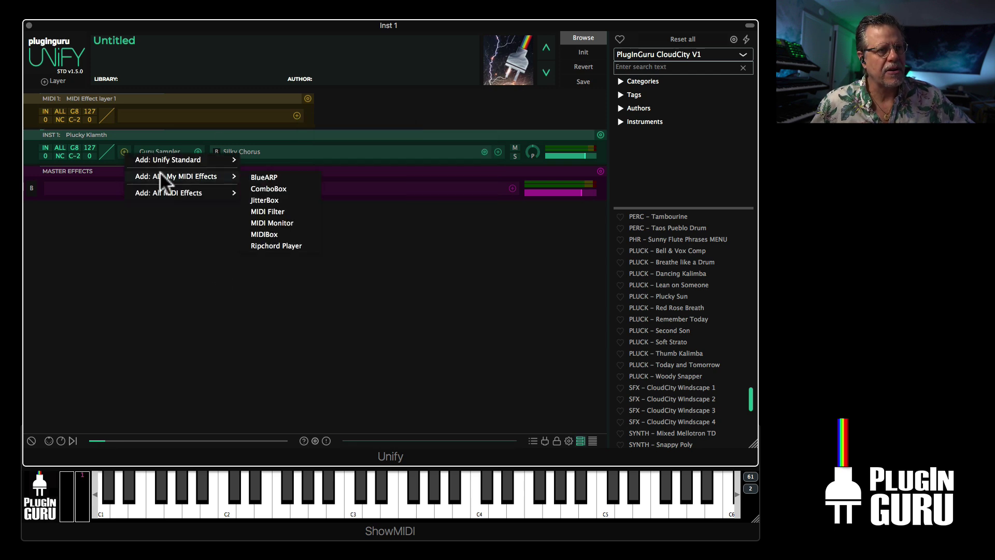
mouse_move(176, 178)
click(207, 275)
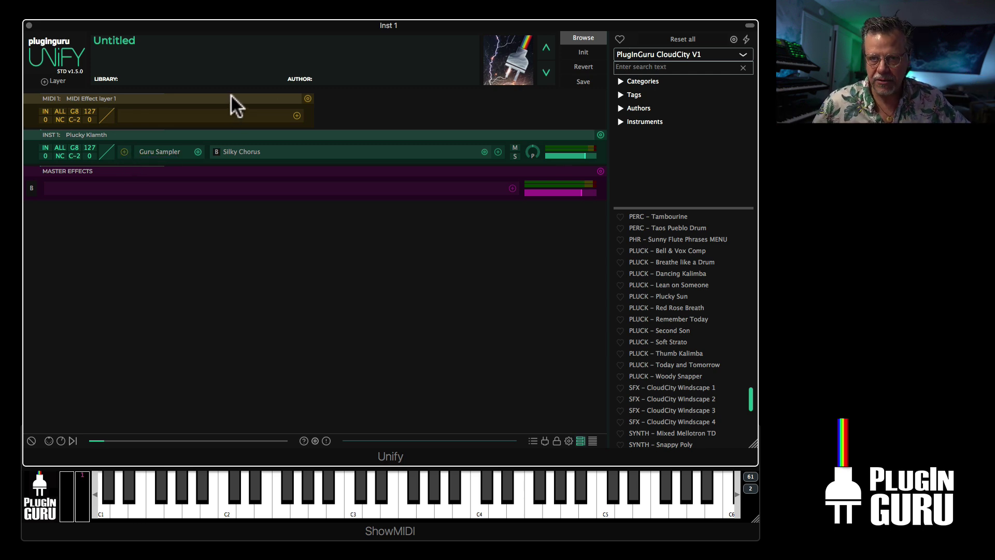
click(296, 115)
mouse_move(322, 142)
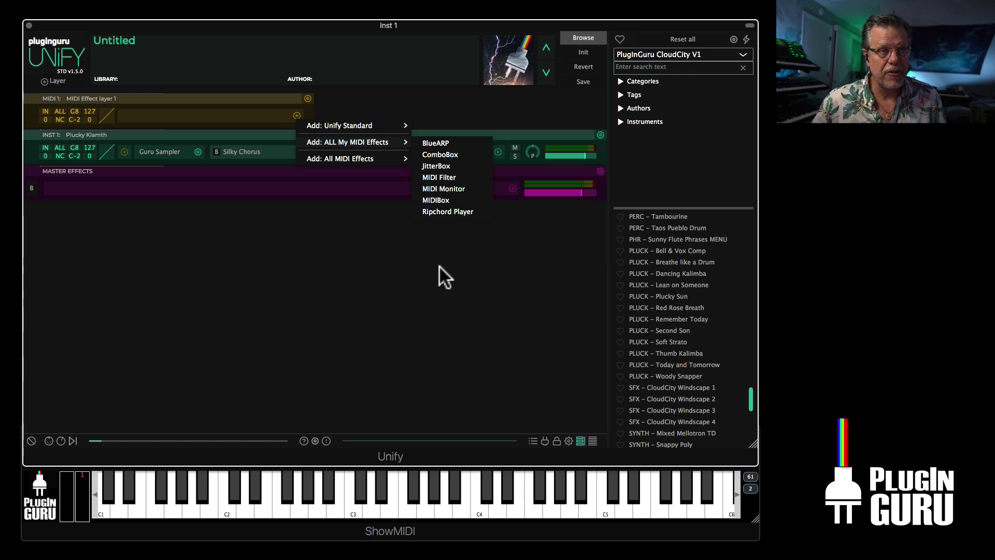
click(564, 402)
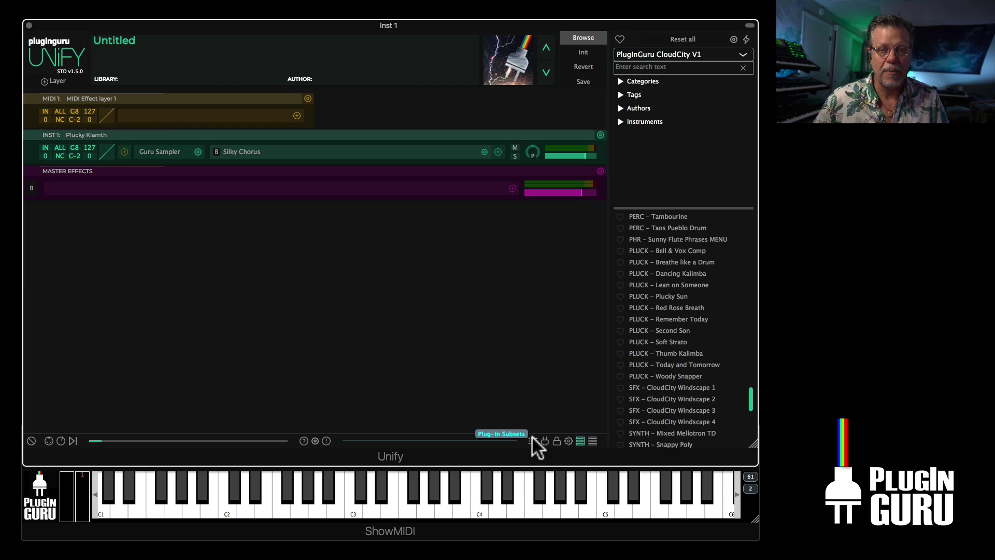
Switch the subsets manager to MIDI Effects, view ALL My MIDI Effects.xml, then refresh.
click(532, 436)
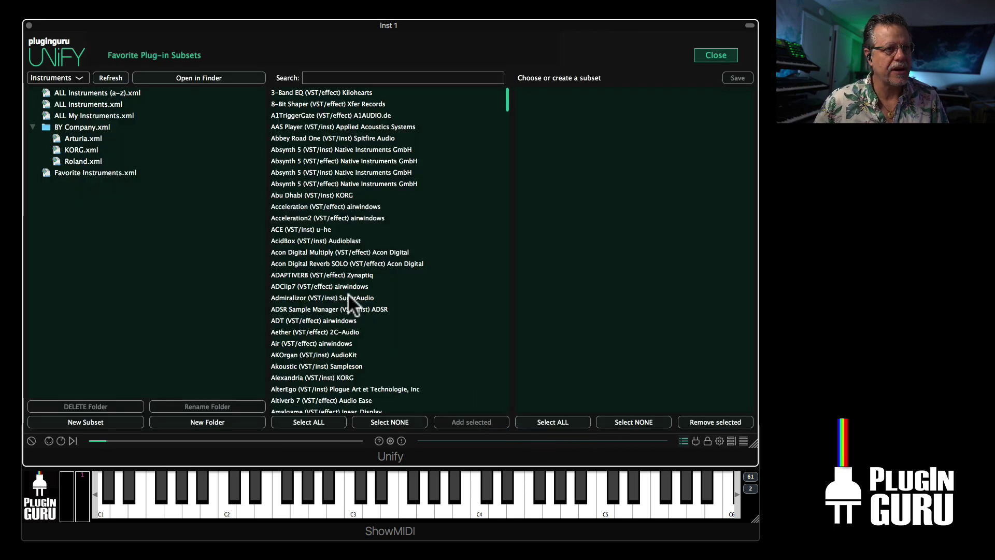
click(687, 440)
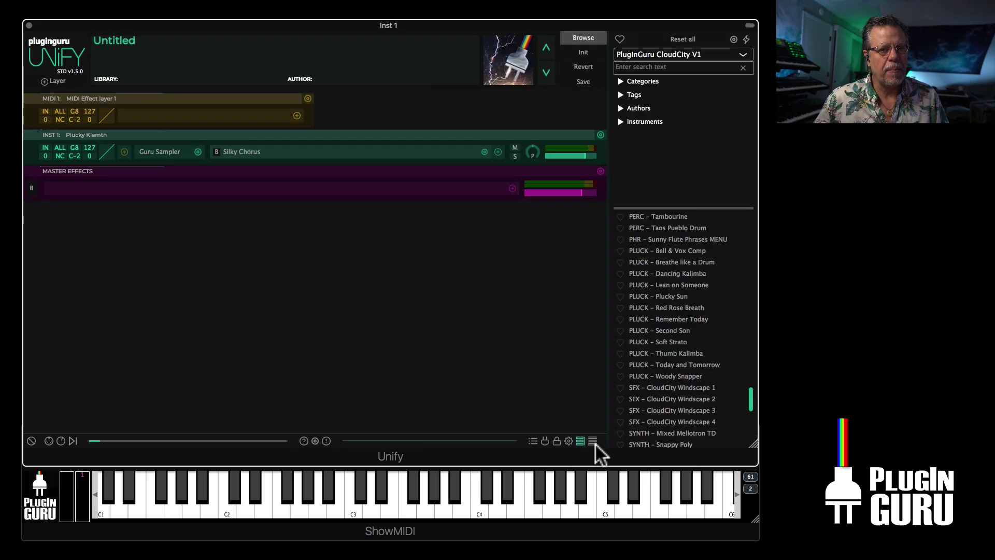
click(533, 441)
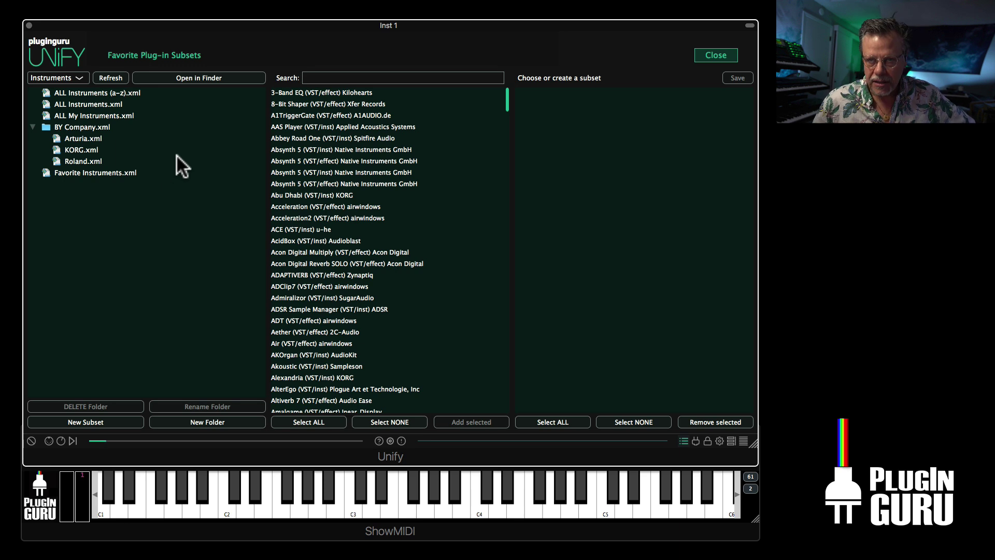
click(57, 76)
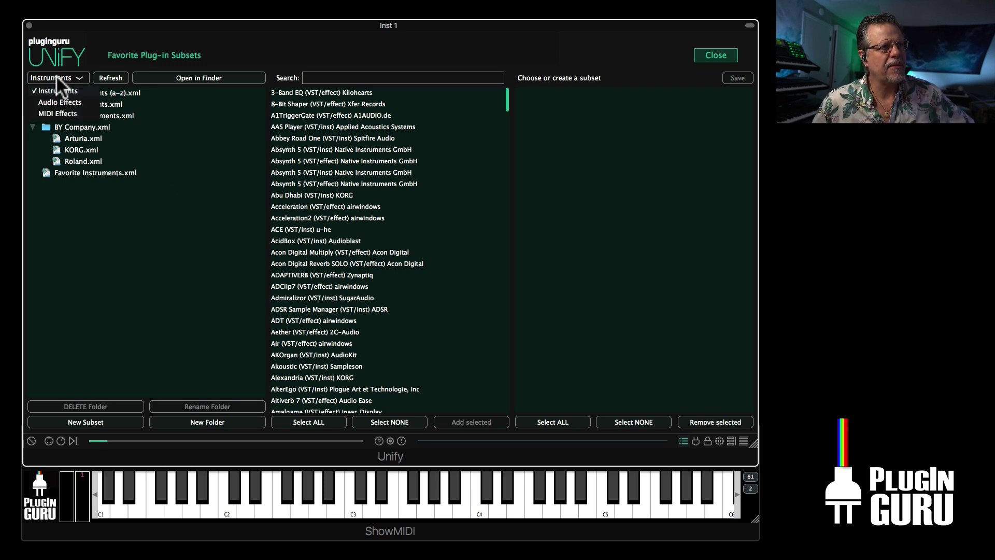
click(52, 111)
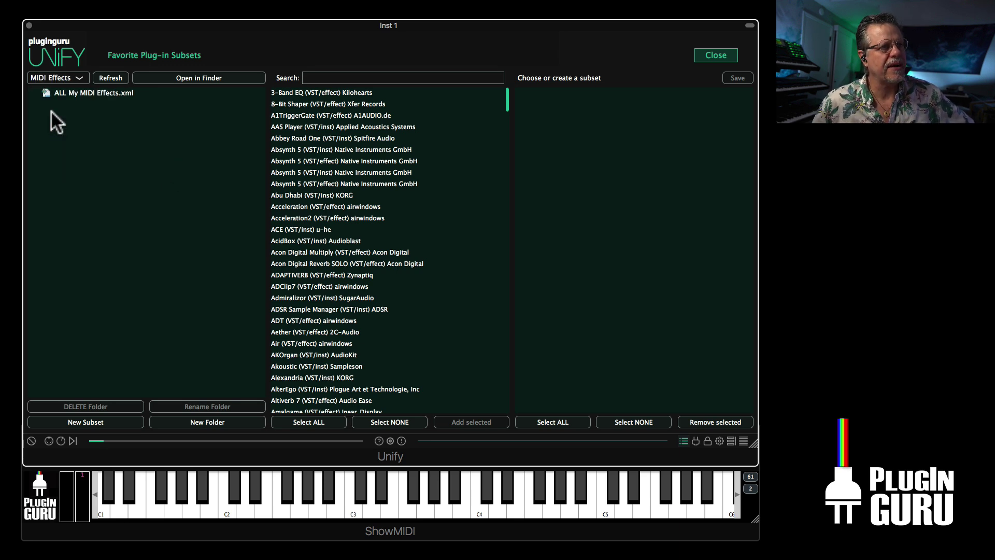
click(88, 93)
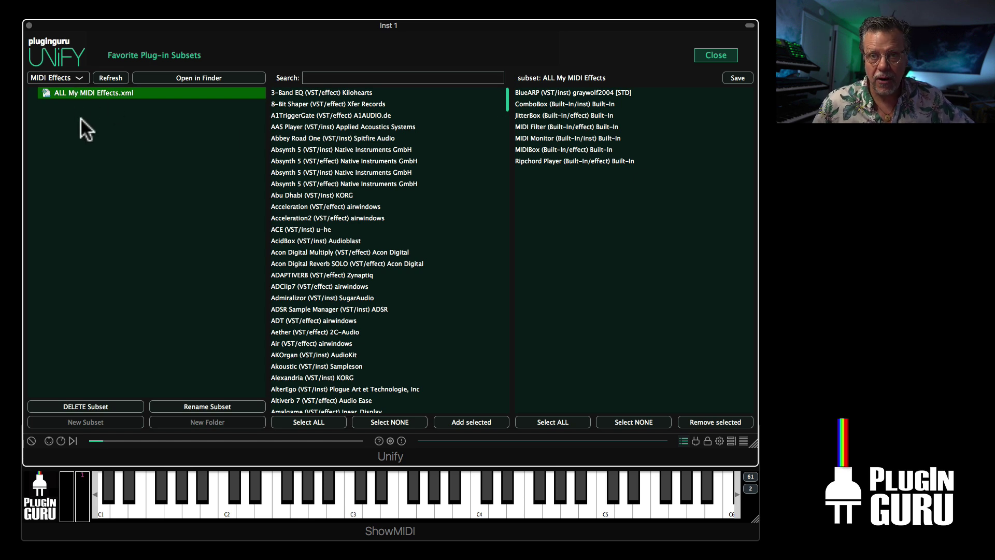
click(105, 77)
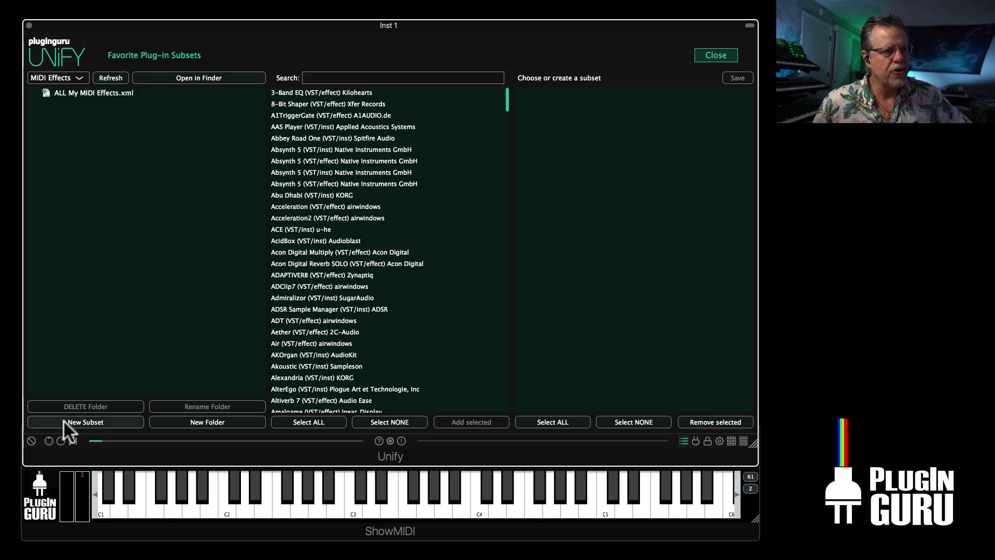
Create newSubset.xml and rename it to the personal MIDI Effects subset name.
click(86, 418)
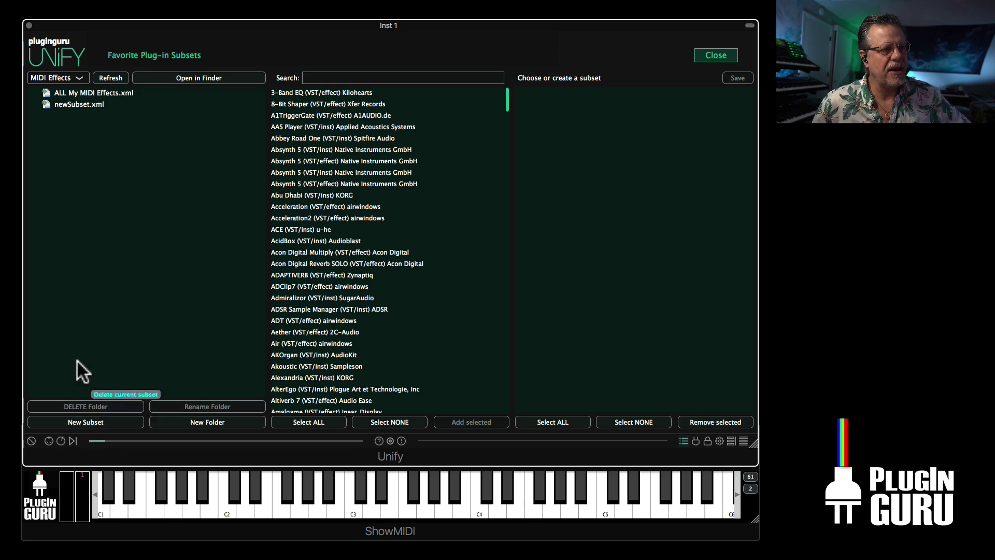
click(73, 102)
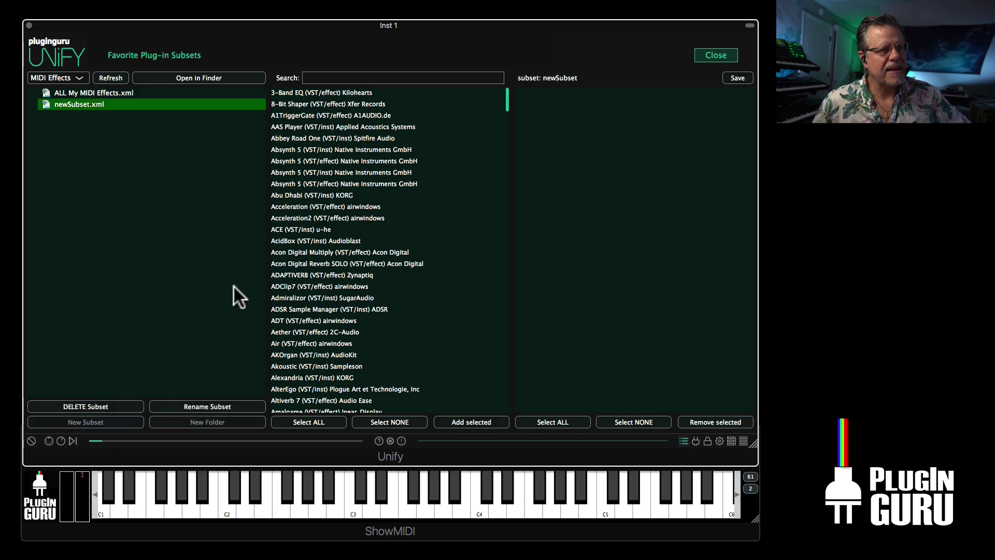
click(210, 405)
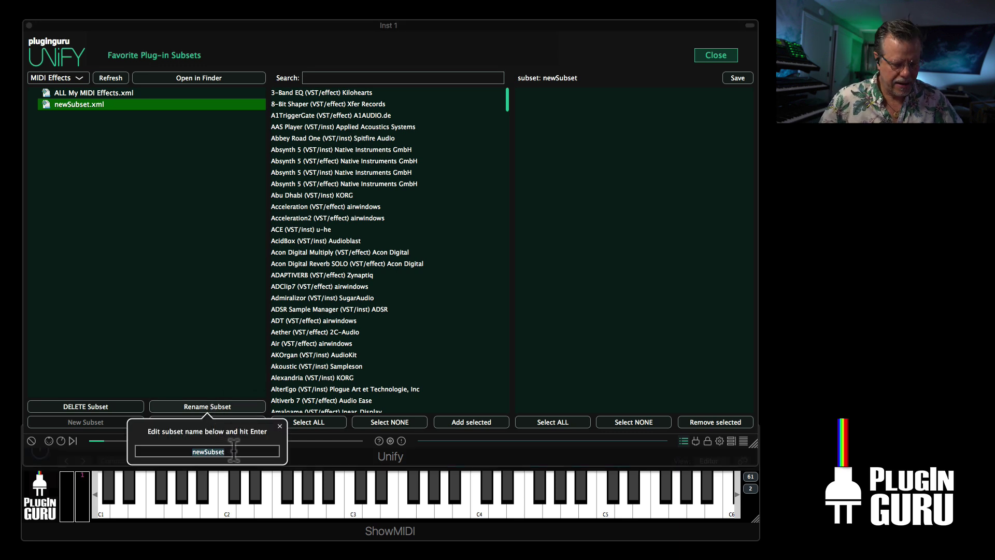
text(Skip)
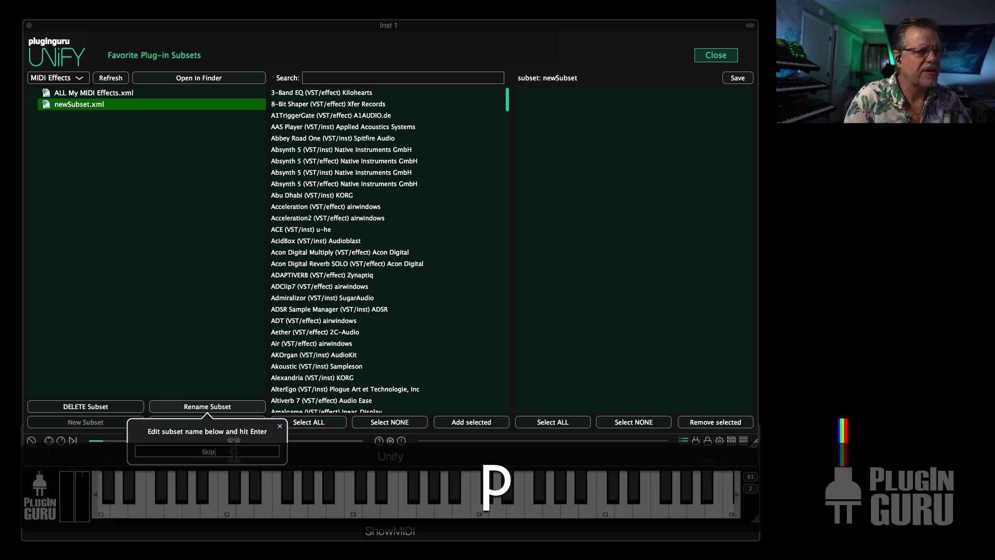
text('s MI)
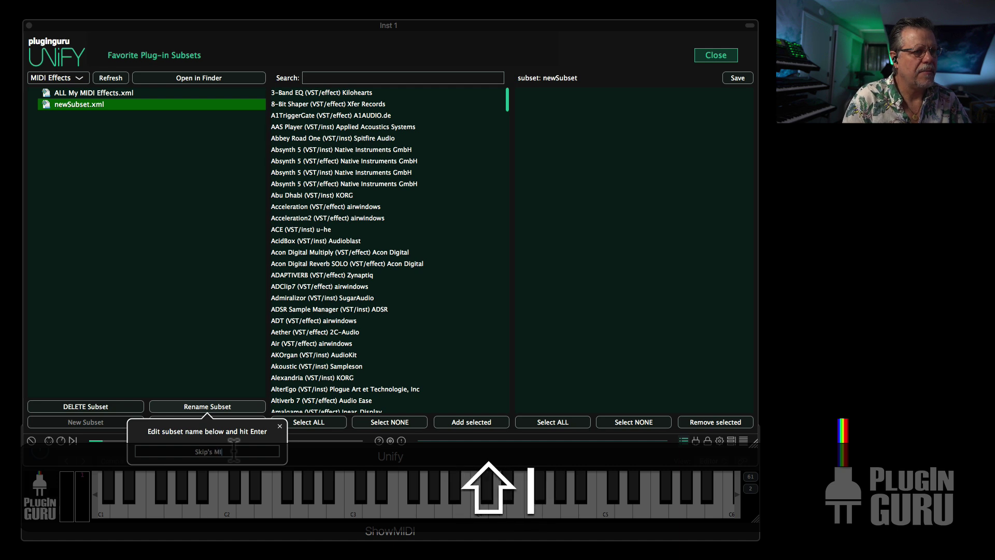
text(DI Effect)
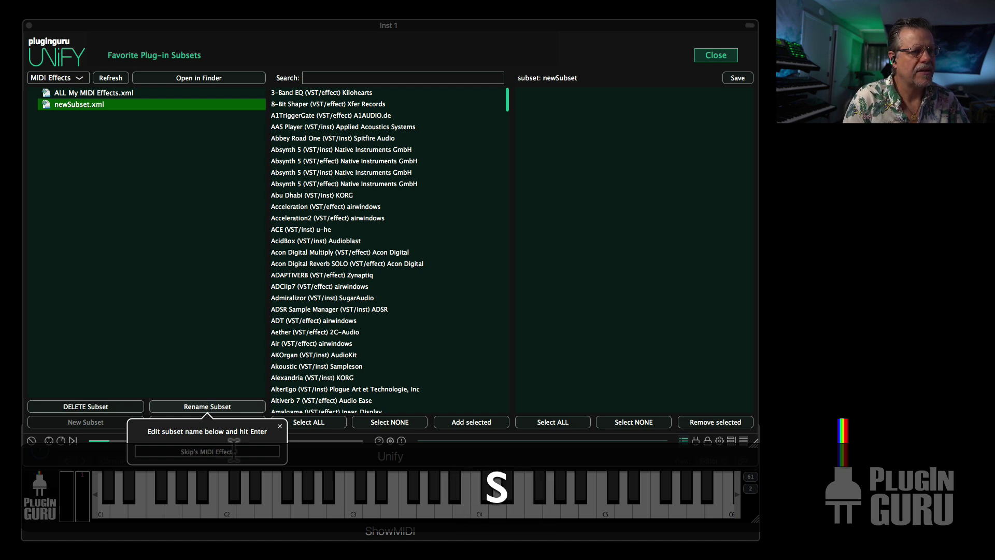
text(s 3)
key(BackSpace)
key(BackSpace)
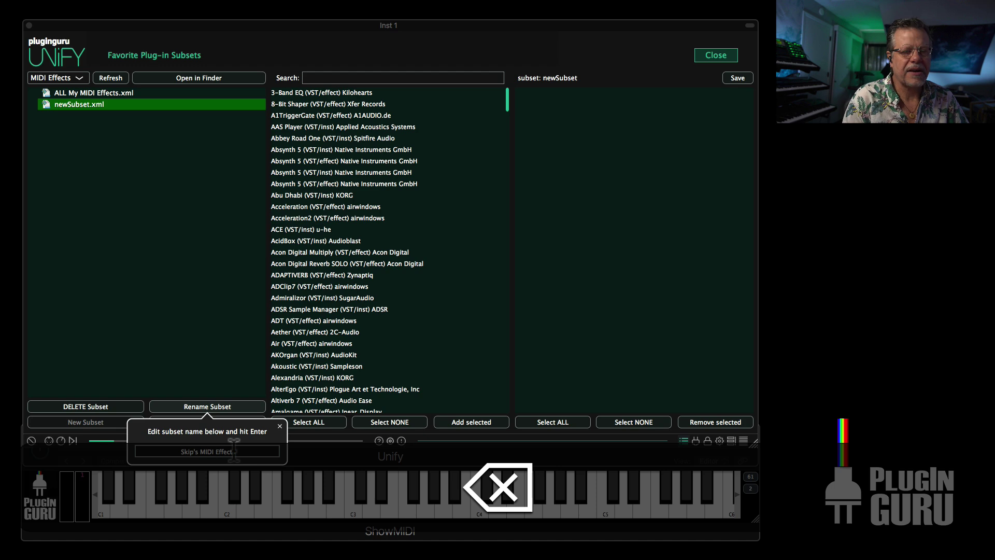
key(Return)
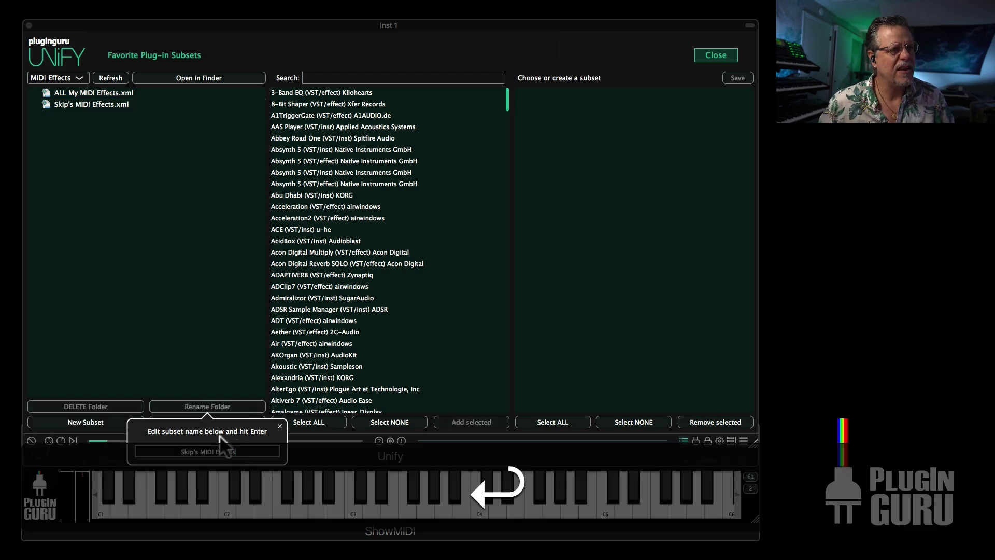
Search 'scaler' and add Scaler 2 (VST/inst) to the personal MIDI Effects subset.
click(280, 425)
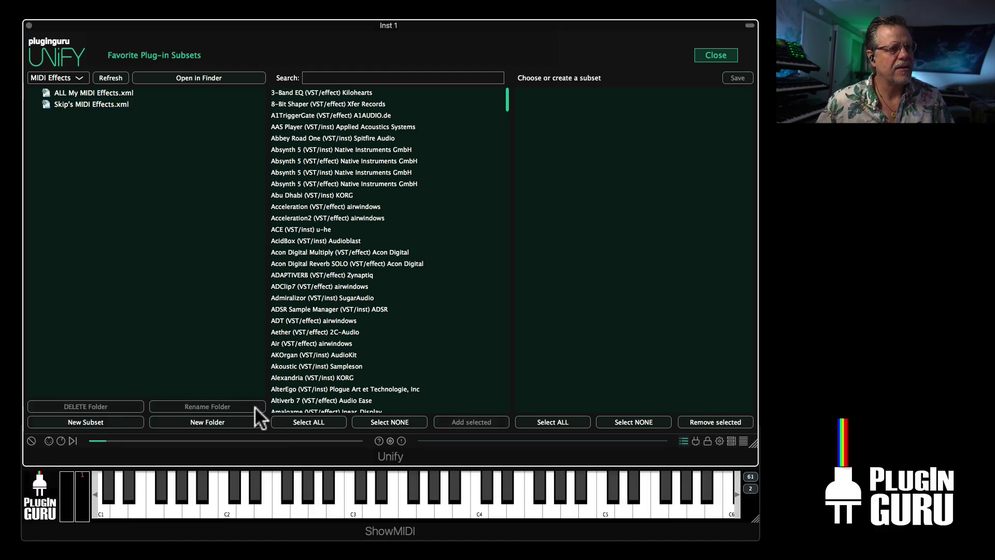
click(95, 104)
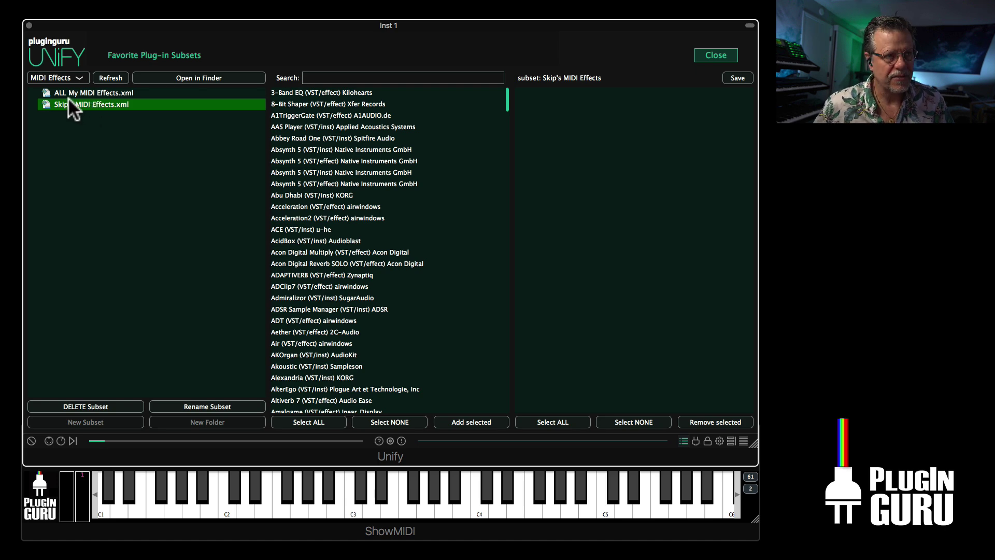
click(339, 78)
text(scaler)
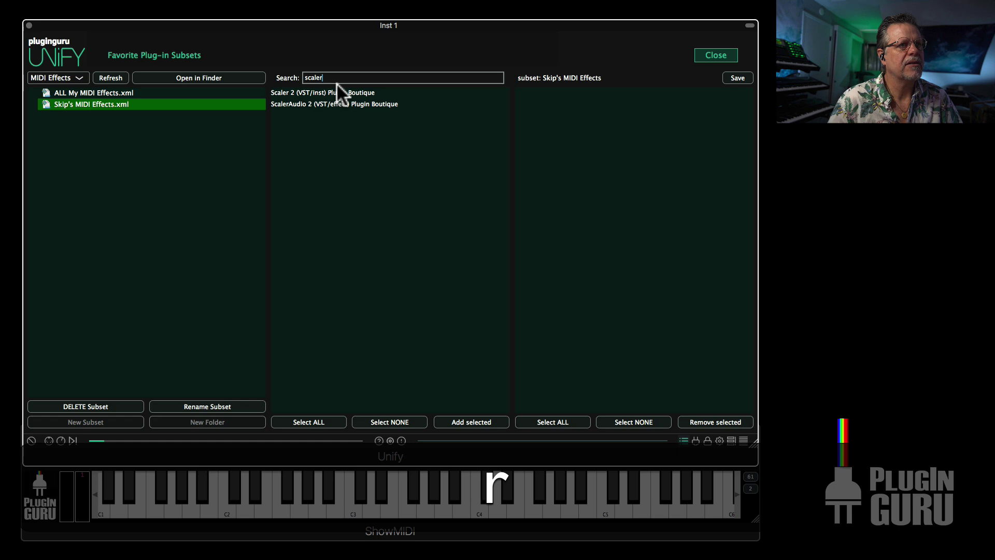
click(289, 94)
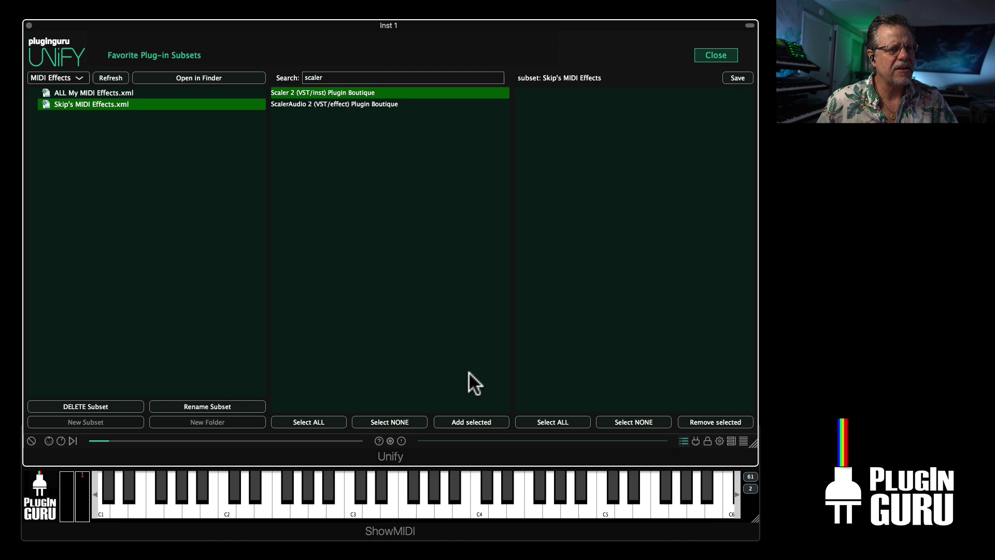
click(472, 421)
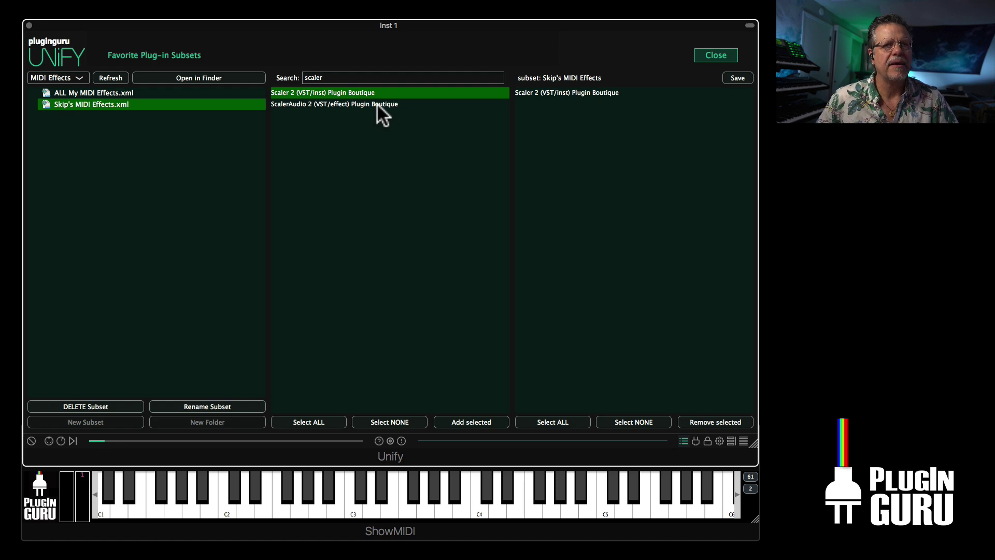
click(304, 78)
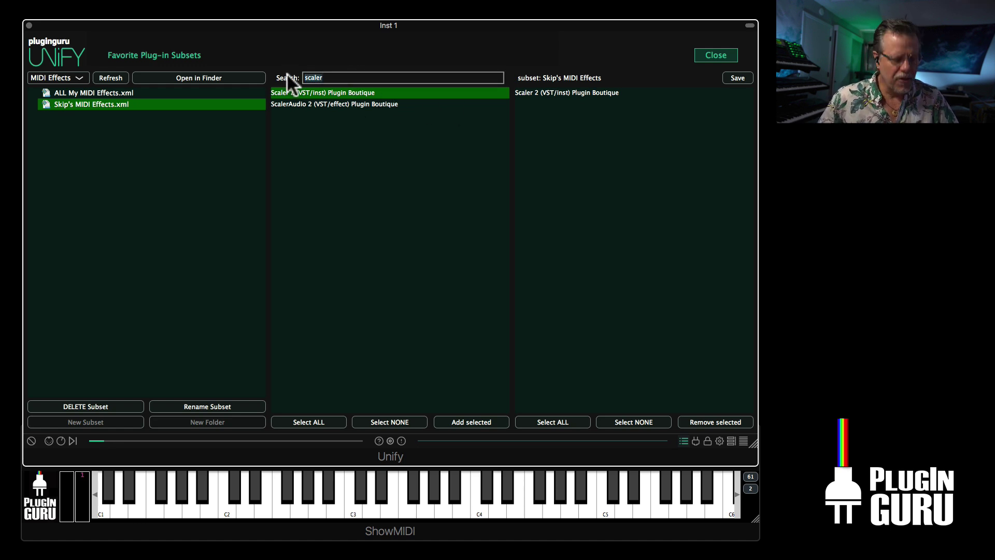
Search 'nume' and 'chord' and add Numerology4 and ChordPotion to the subset.
text(nume)
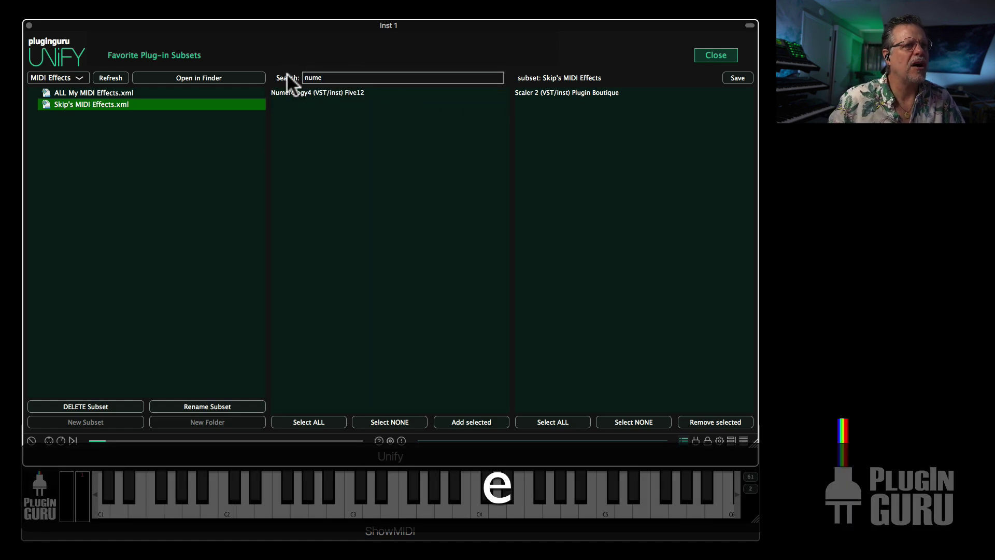
click(317, 93)
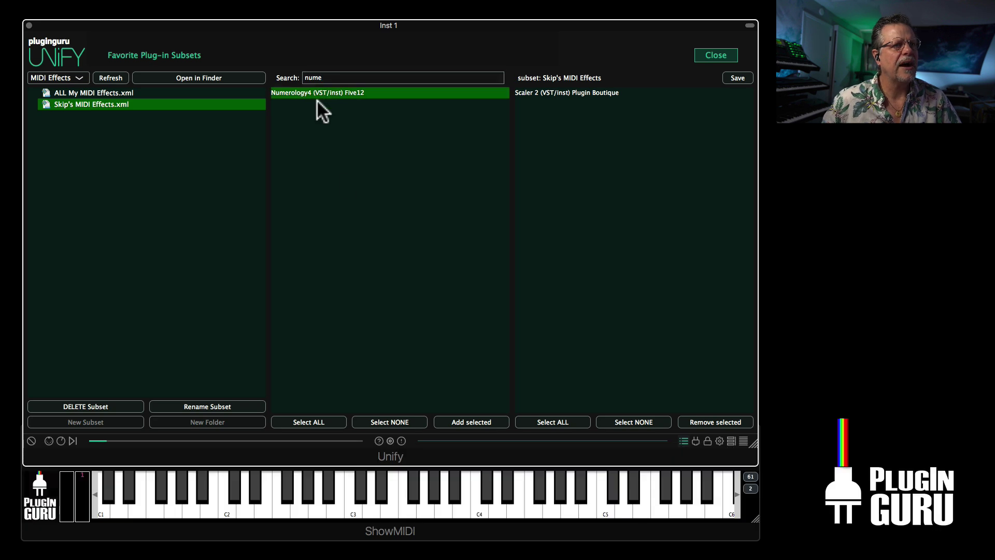
click(468, 420)
click(331, 75)
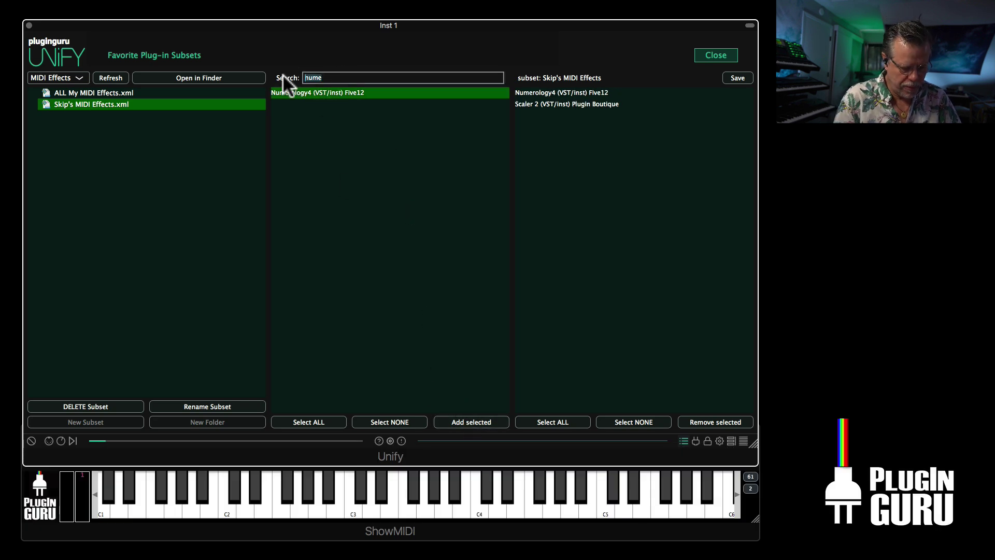
text(chord)
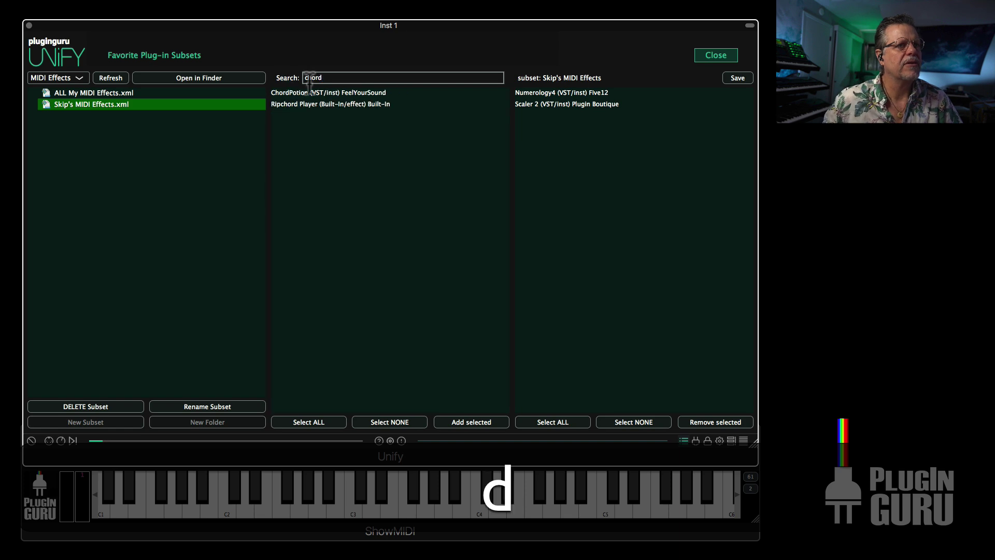
click(297, 93)
click(468, 421)
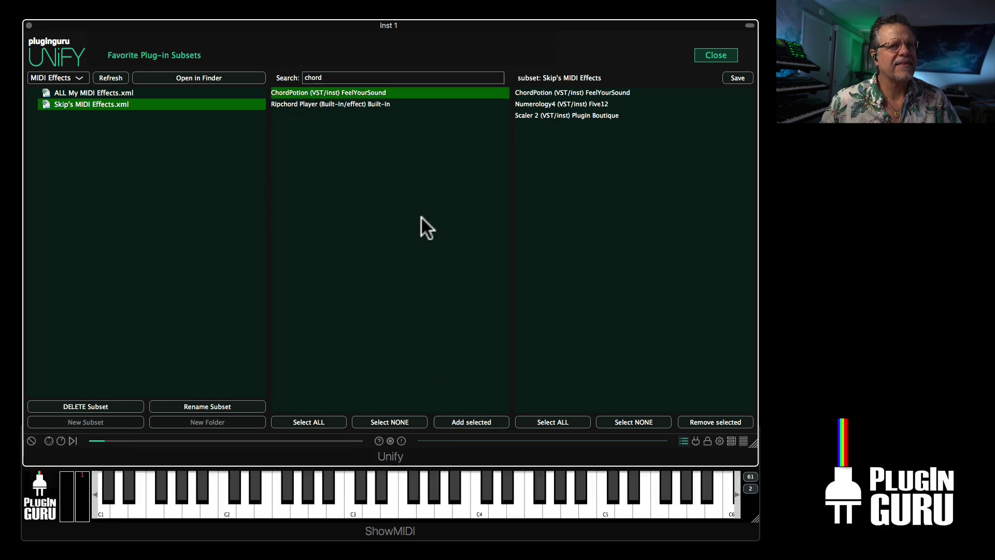
click(354, 76)
Search 'cream' and 'rhy' and add Cream and HatefishRhyGenerator to the subset.
text(cream)
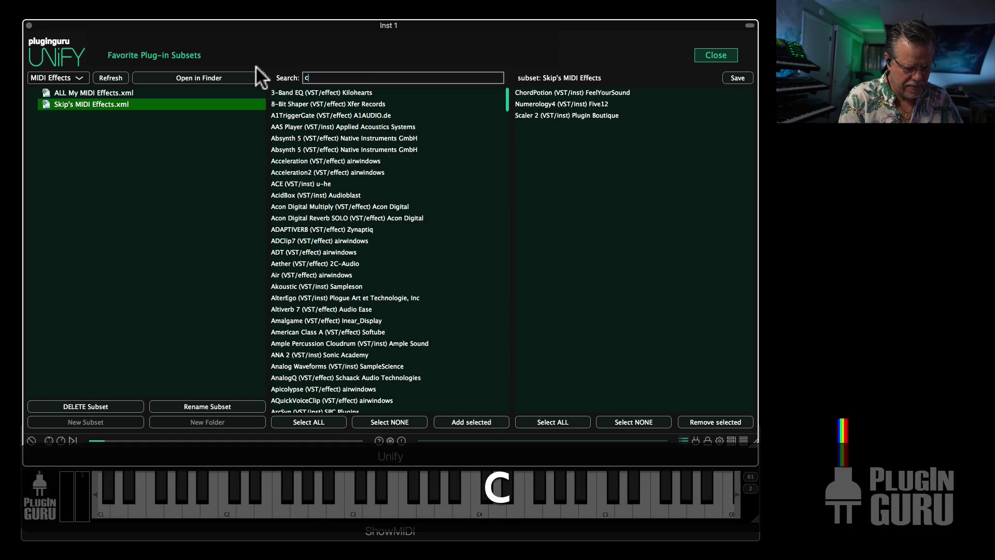
click(284, 92)
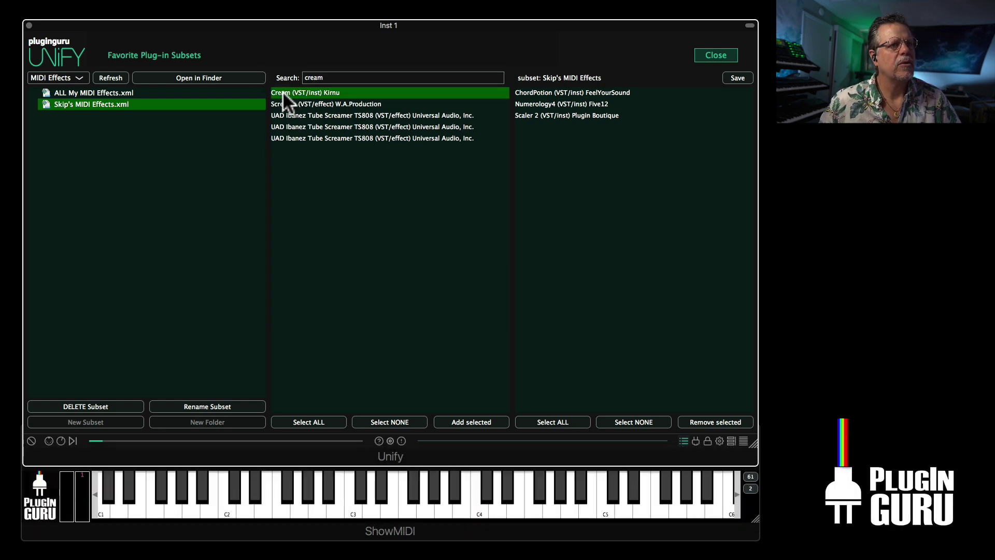
click(478, 420)
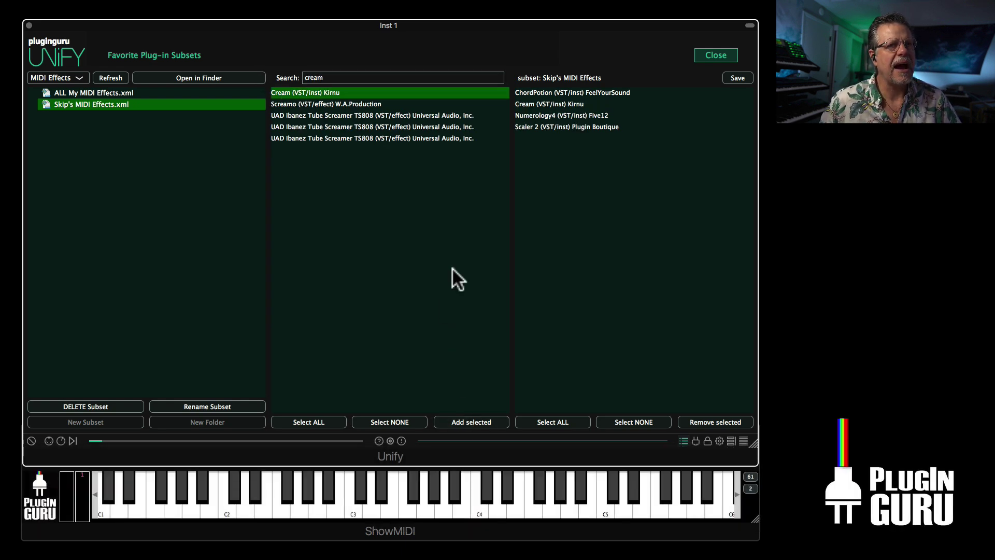
click(356, 77)
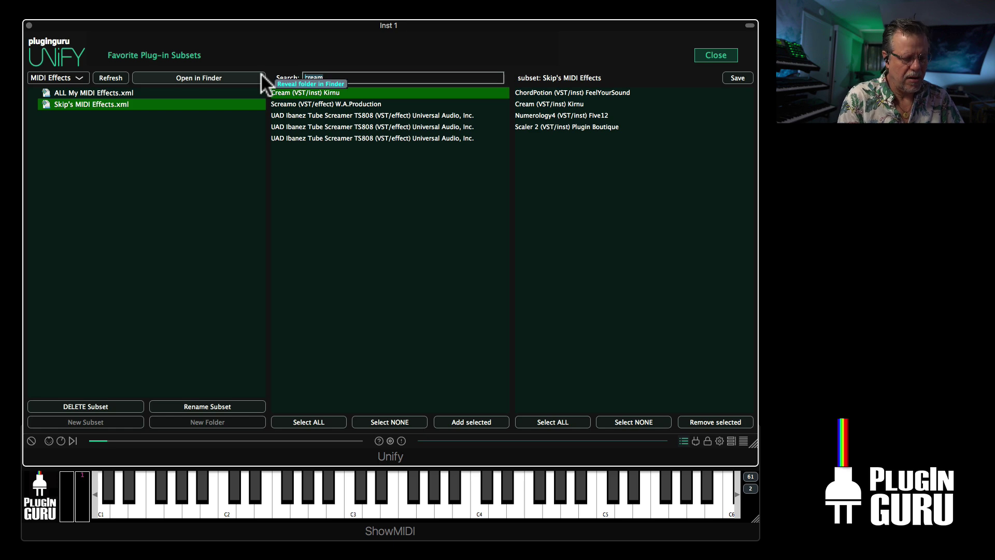
text(ry)
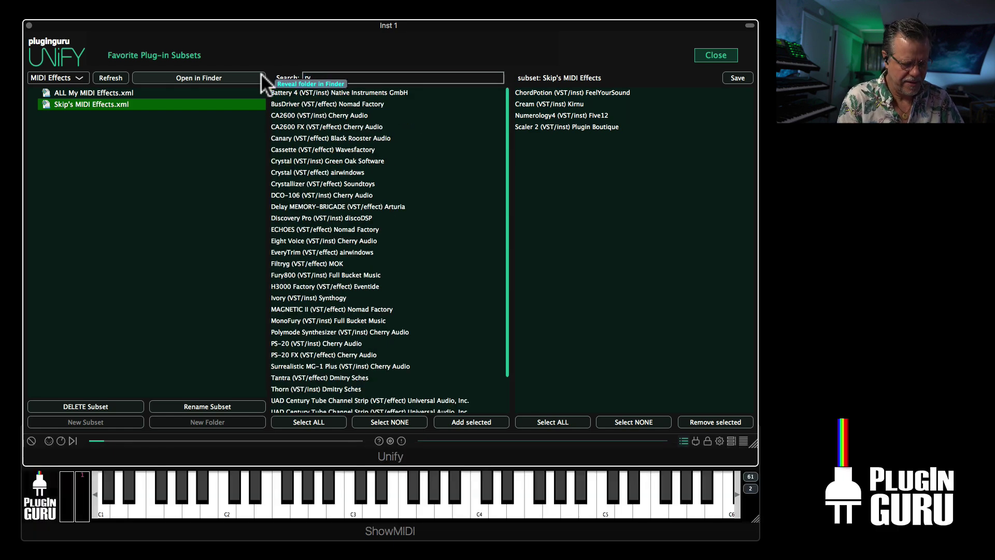
key(BackSpace)
text(hy)
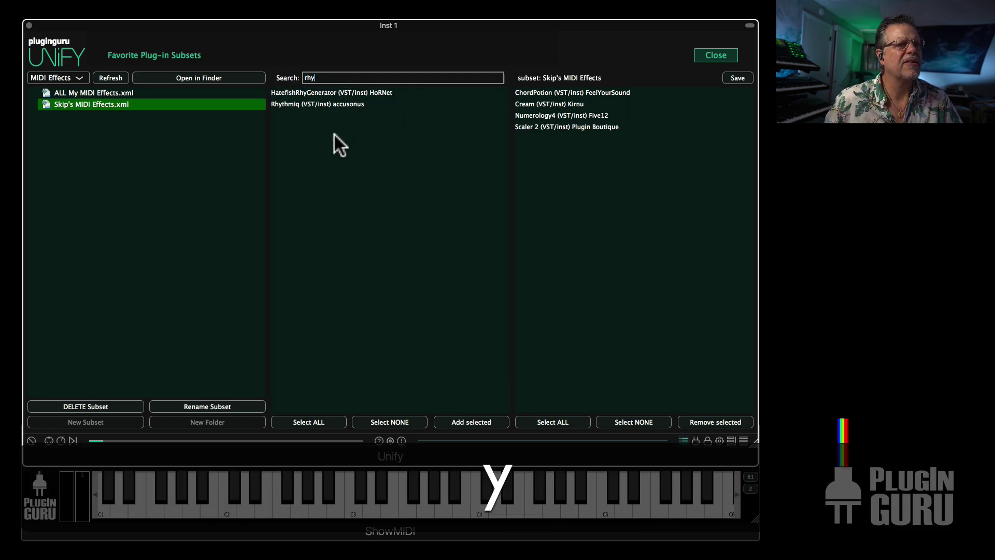
click(282, 92)
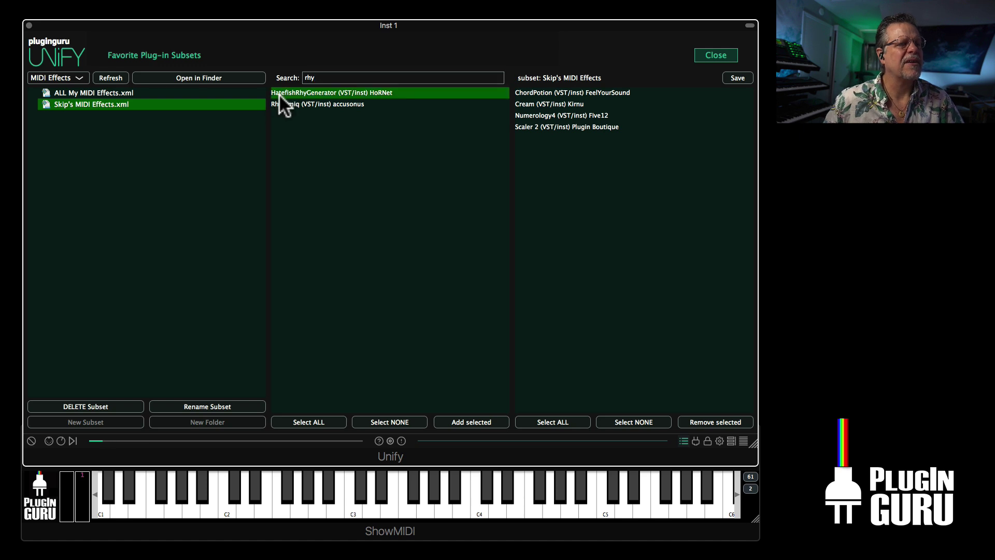
click(476, 418)
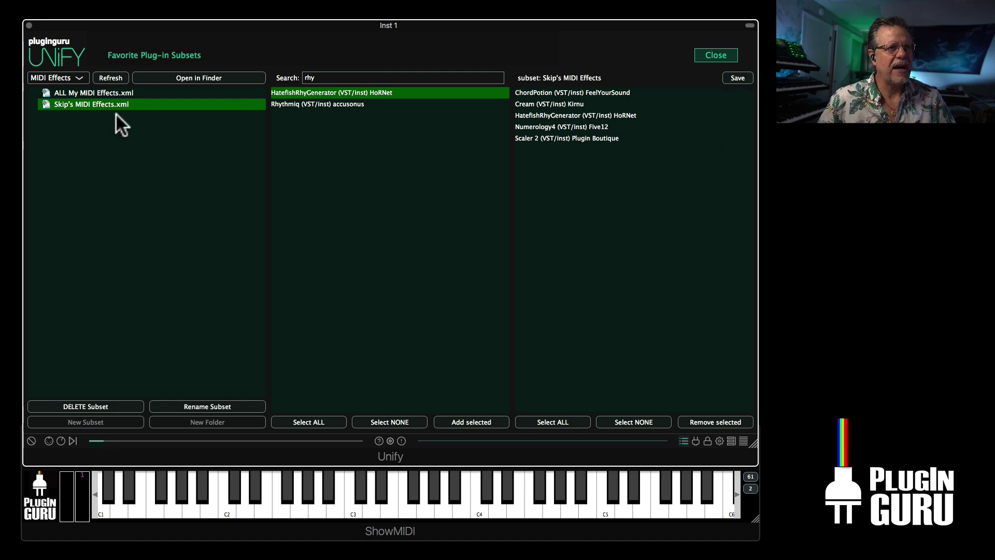
Close the subsets panel and show the MIDI layer's personal subset listing its five plug-ins.
click(716, 55)
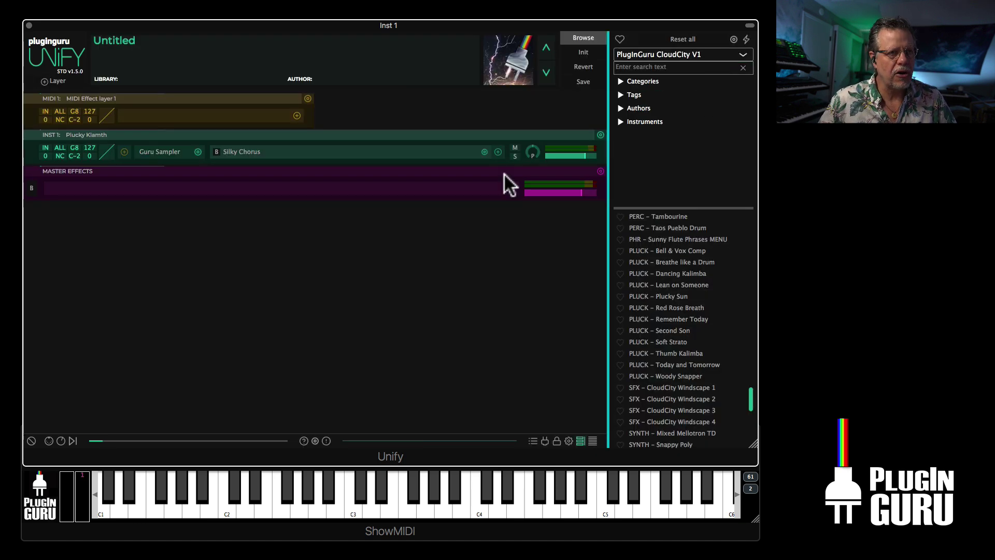
click(297, 115)
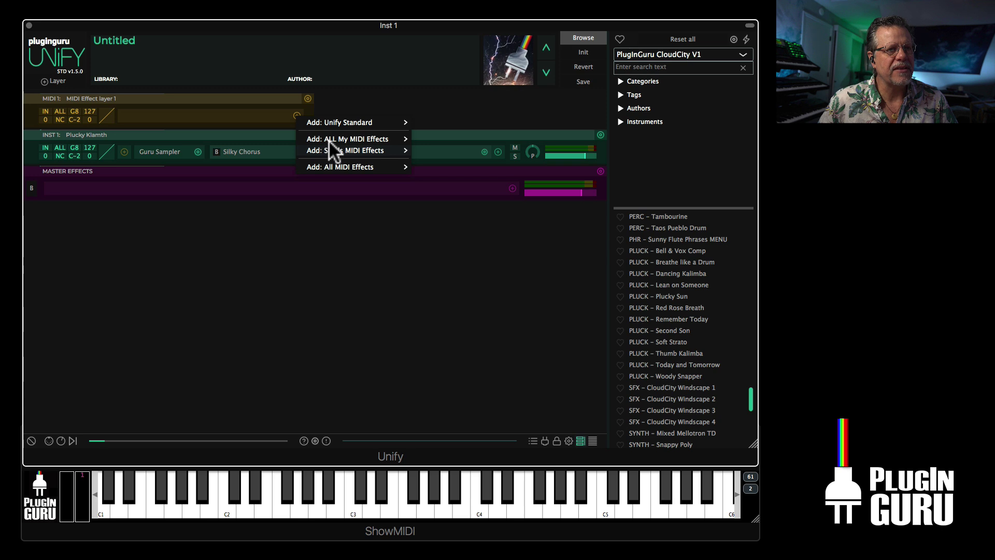
mouse_move(337, 148)
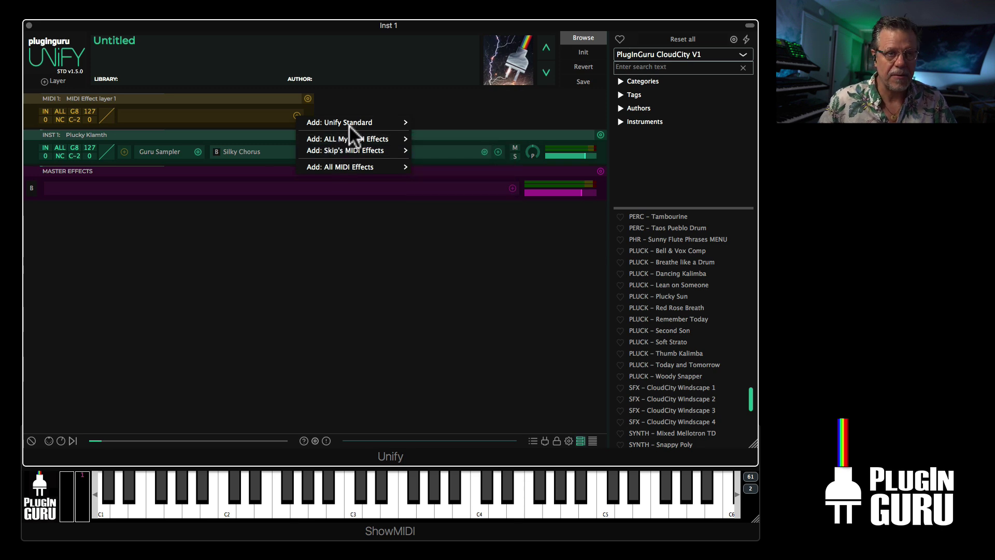
mouse_move(329, 169)
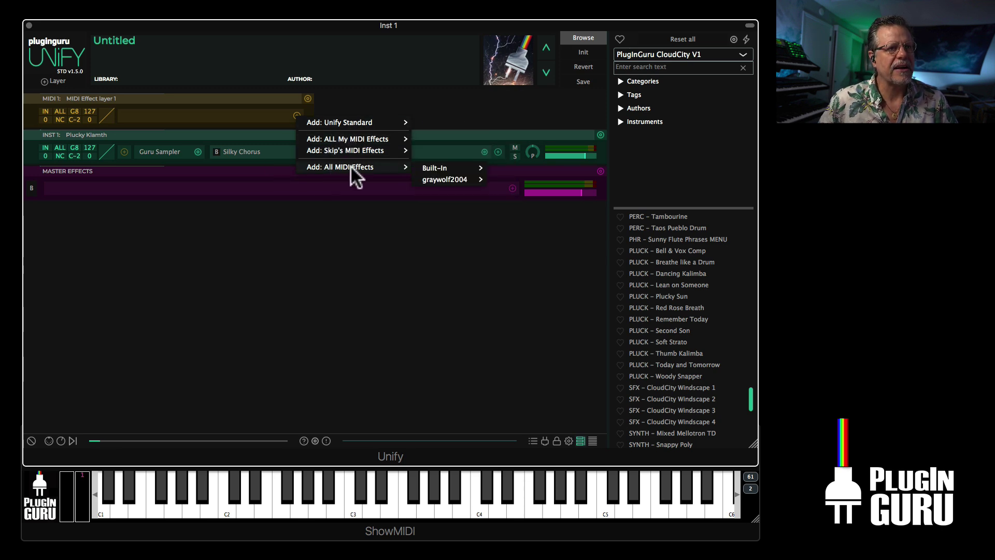
mouse_move(438, 179)
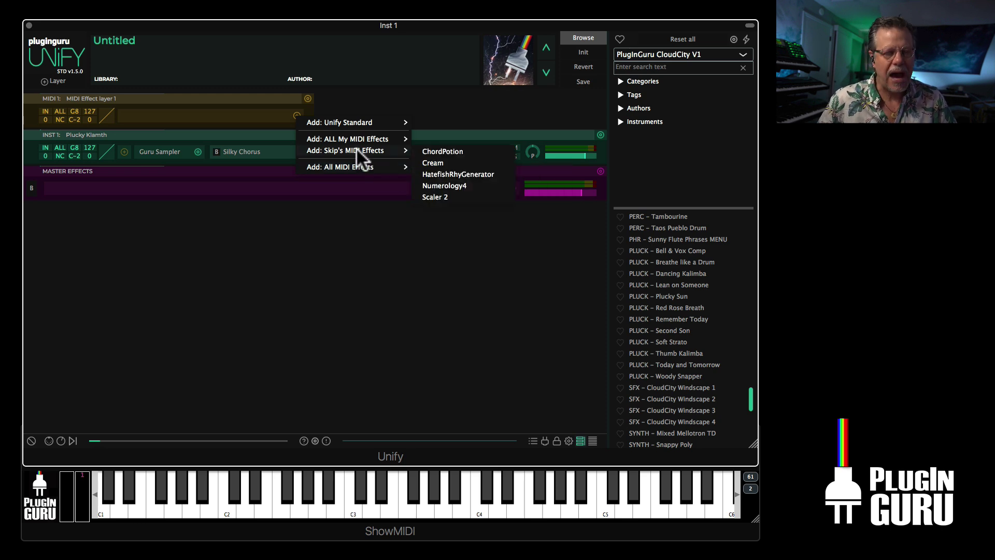
Load Scaler 2 on the MIDI layer, set INST 1's input to MIDI 1, and rename the layer 'Scaler 1 #1'.
click(433, 196)
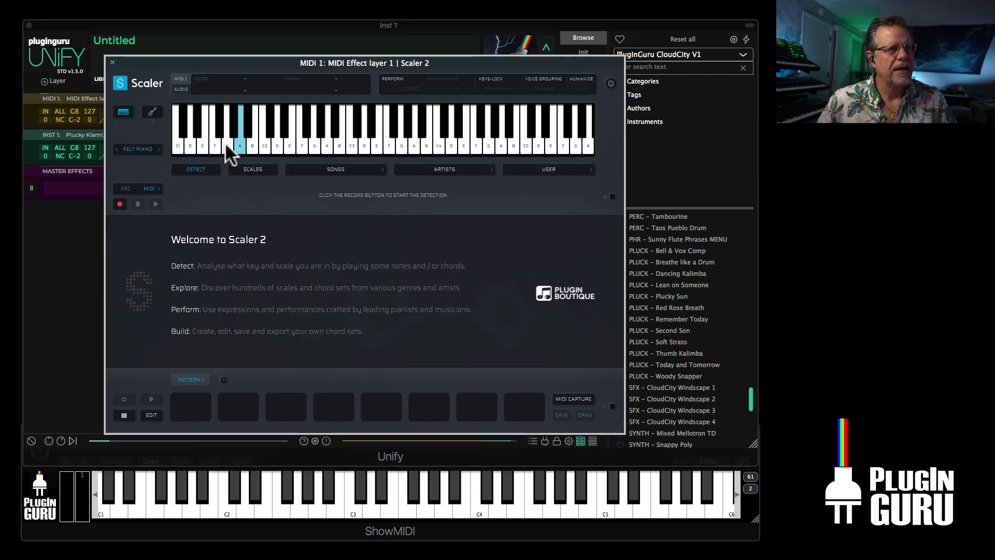
drag(147, 61, 380, 135)
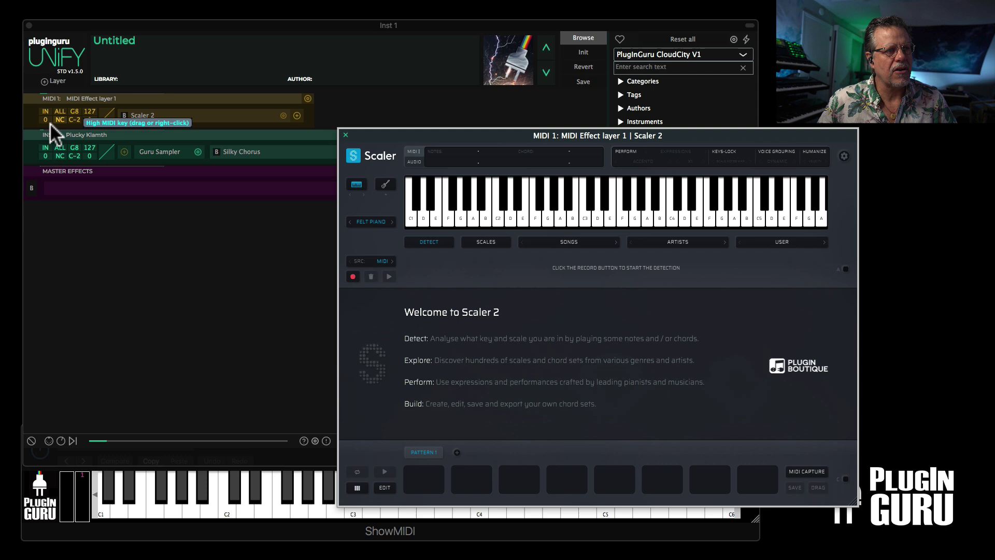
click(74, 93)
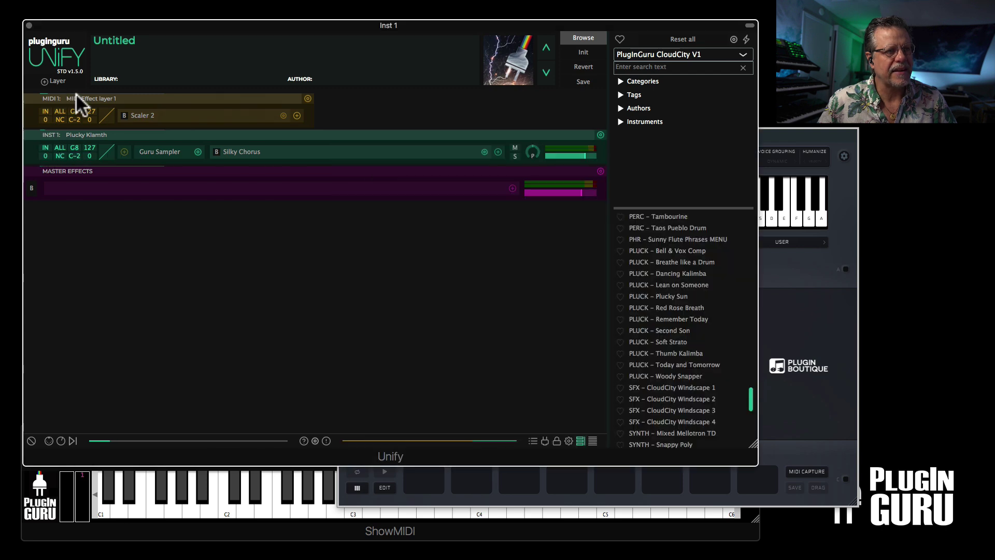
click(43, 146)
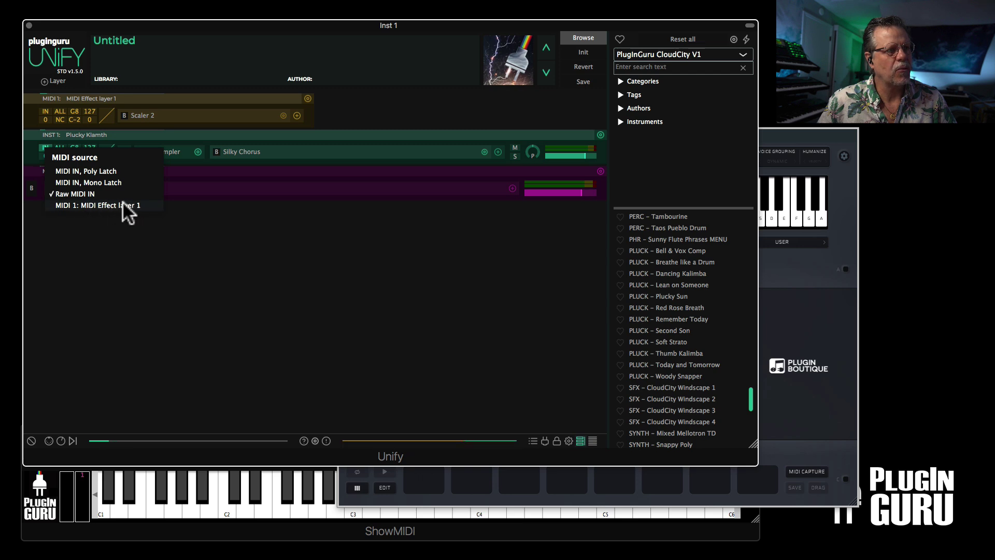
click(123, 202)
double_click(95, 99)
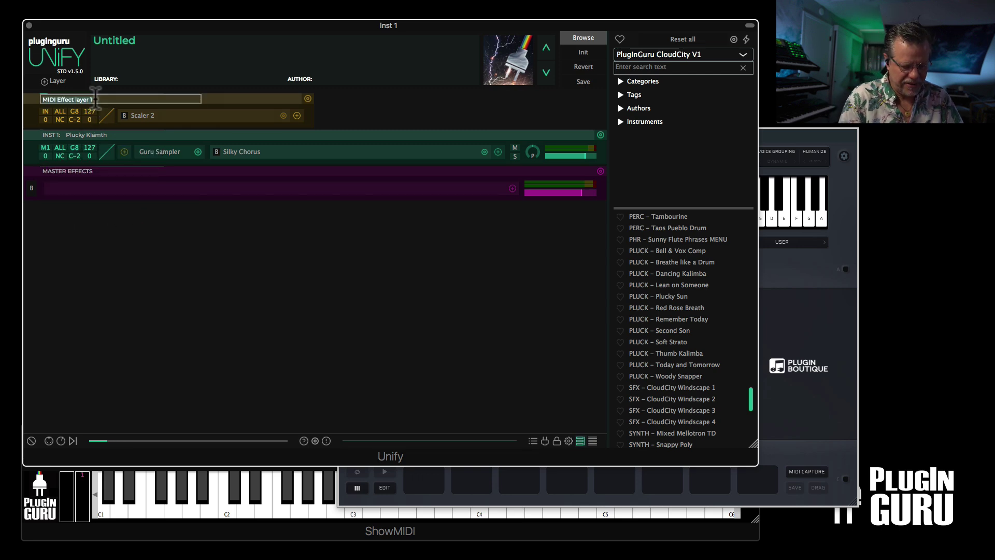
text(Scaler 1)
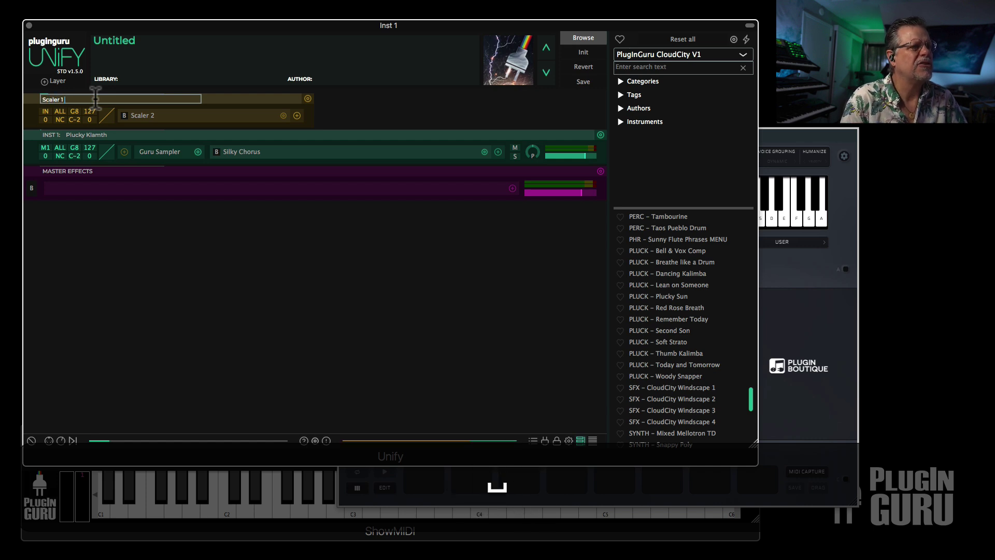
text( #1)
Confirm the layer name 'Scaler 1 #1' and keep INST 1 fed from MIDI 1: Scaler 1 #1.
key(Return)
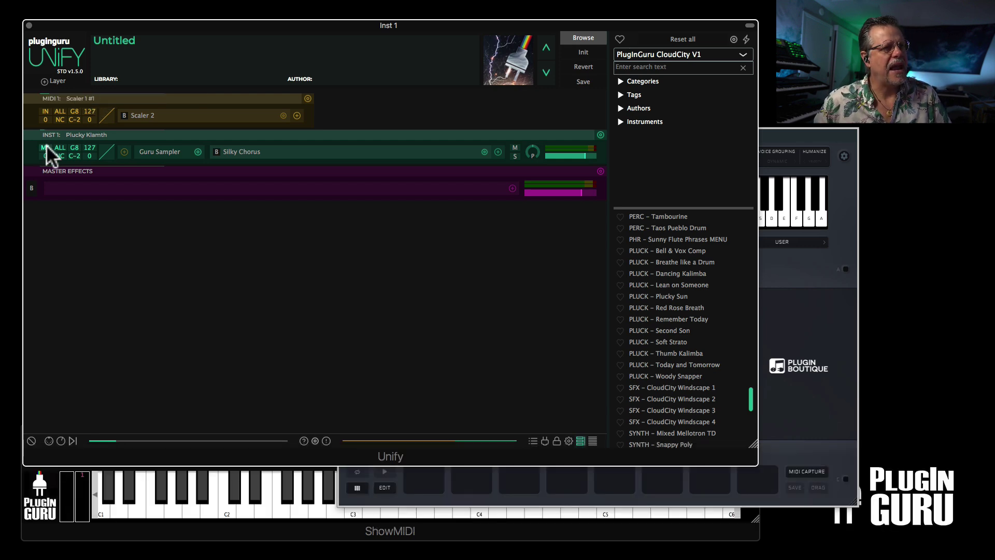
click(46, 148)
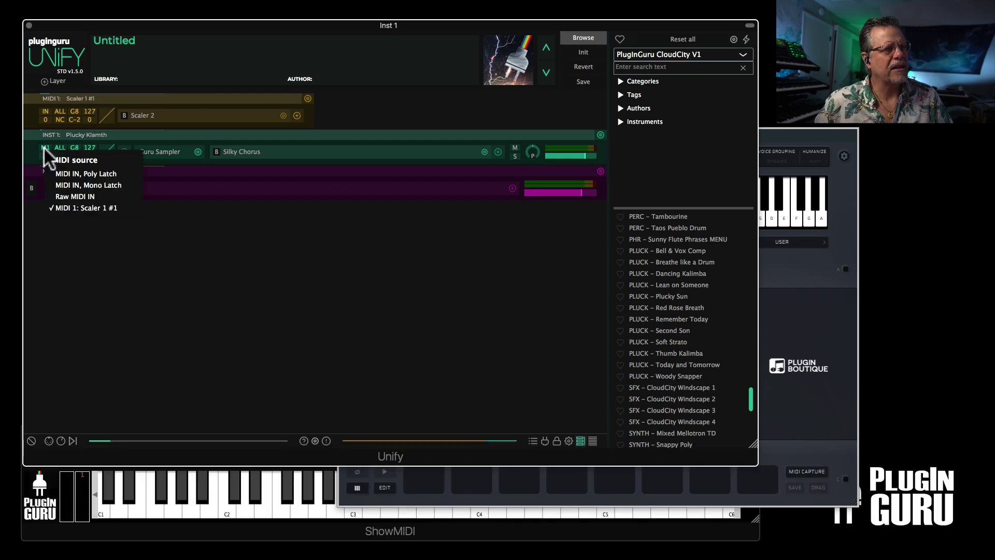
click(87, 207)
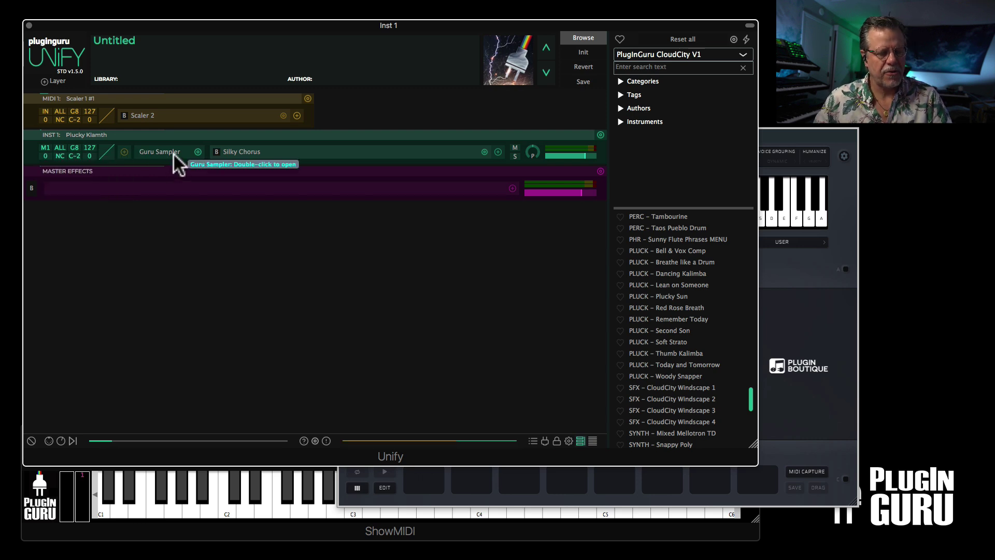
Load an artist's second chord set from Scaler 2's ARTISTS browser, then close Scaler 2.
double_click(137, 114)
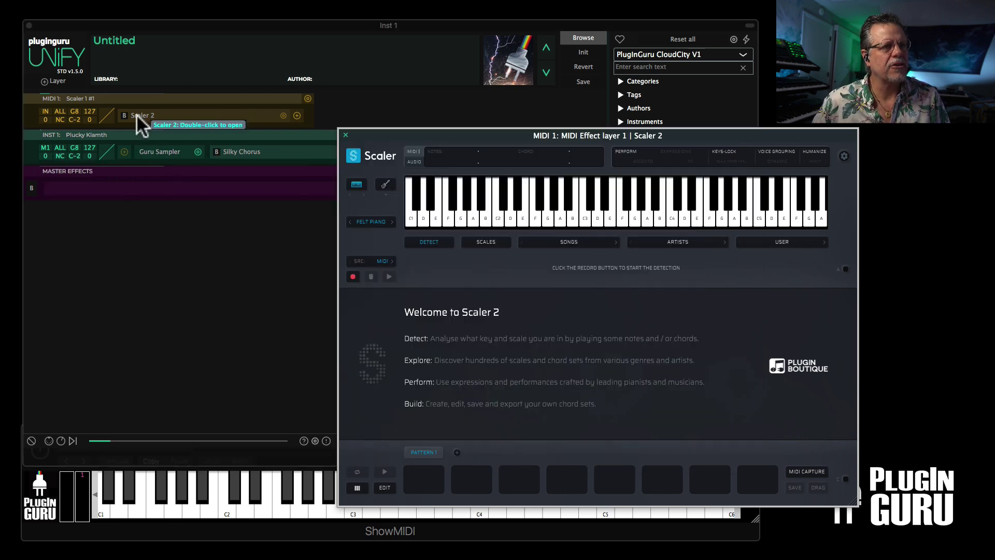
click(674, 241)
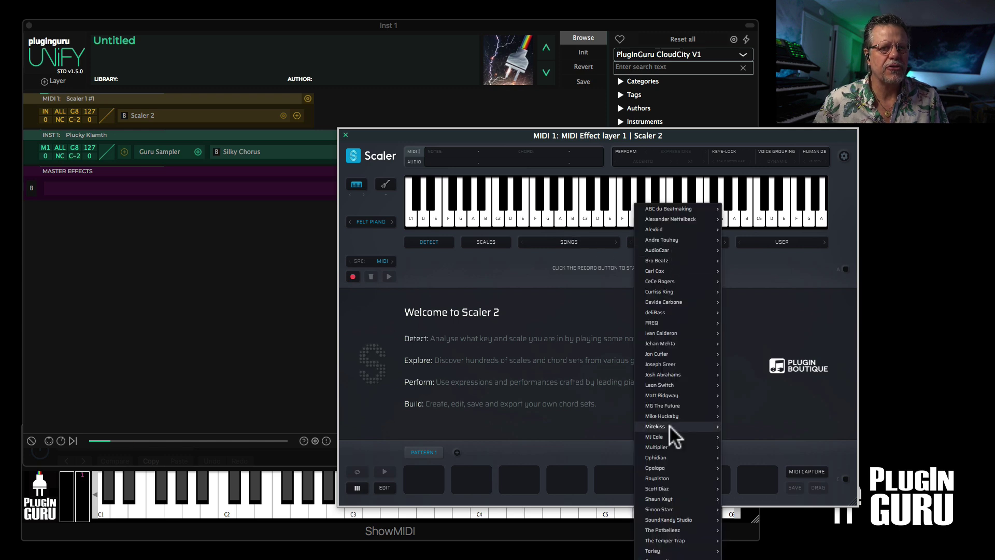
mouse_move(662, 414)
click(738, 394)
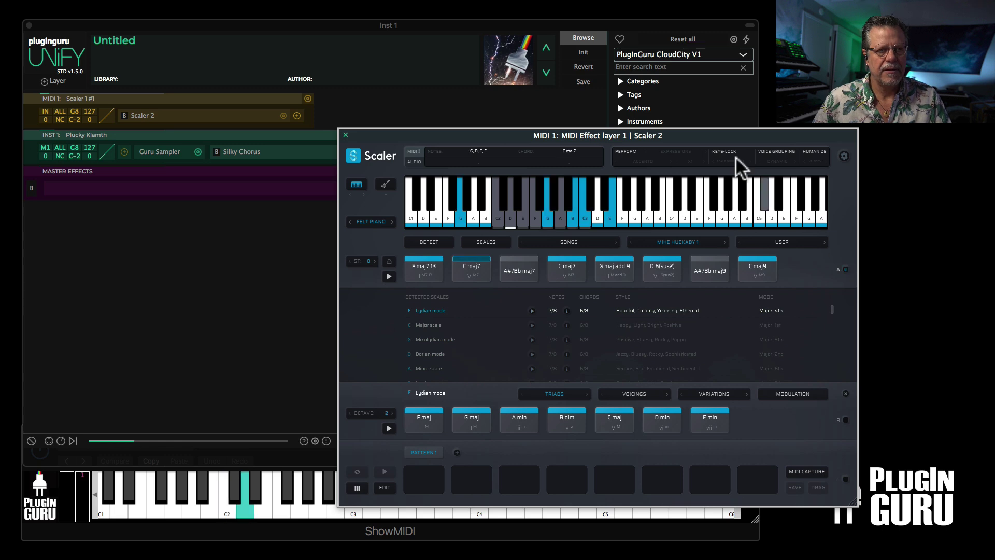
drag(679, 132, 446, 10)
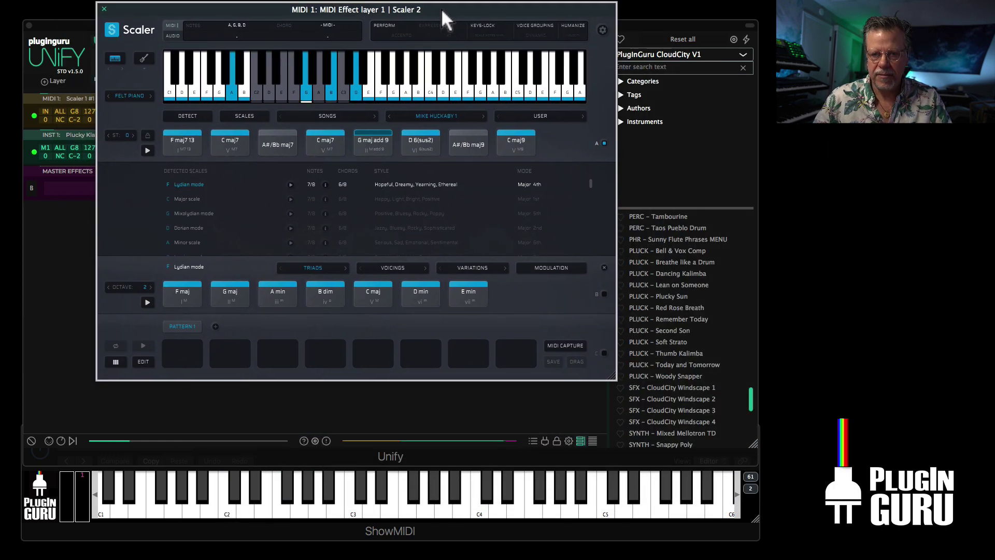
click(483, 115)
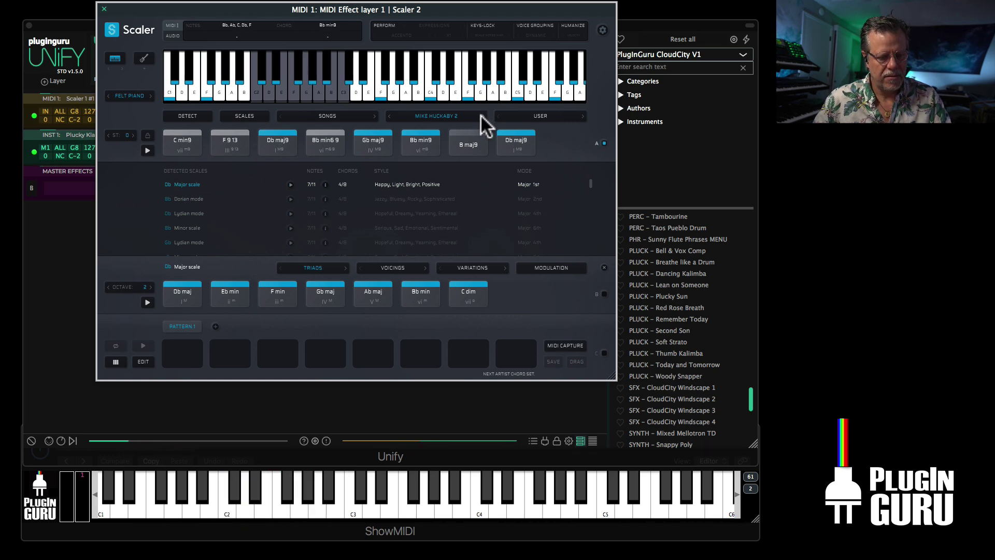
click(104, 8)
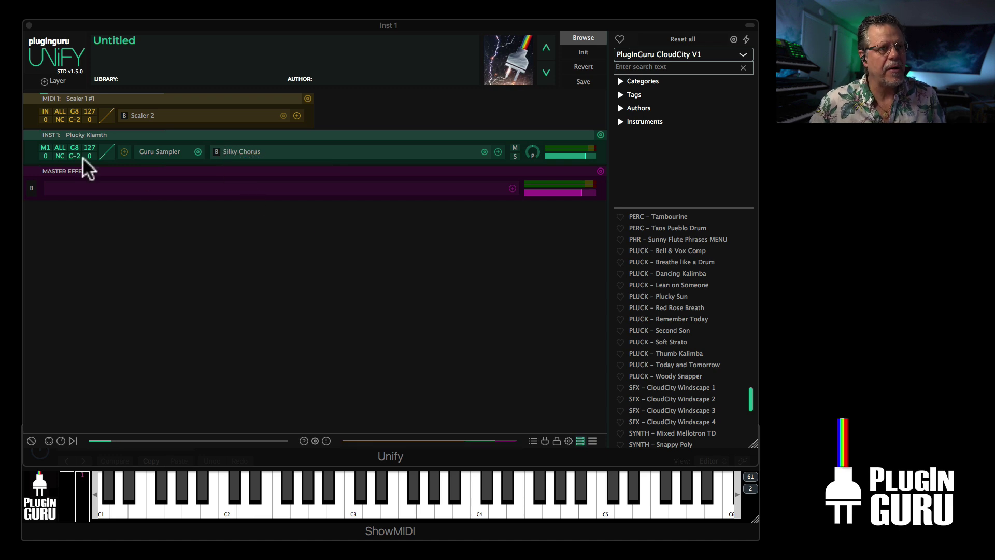
Add an empty instrument layer and swap its Sine Wave Synth for Serum.
click(55, 77)
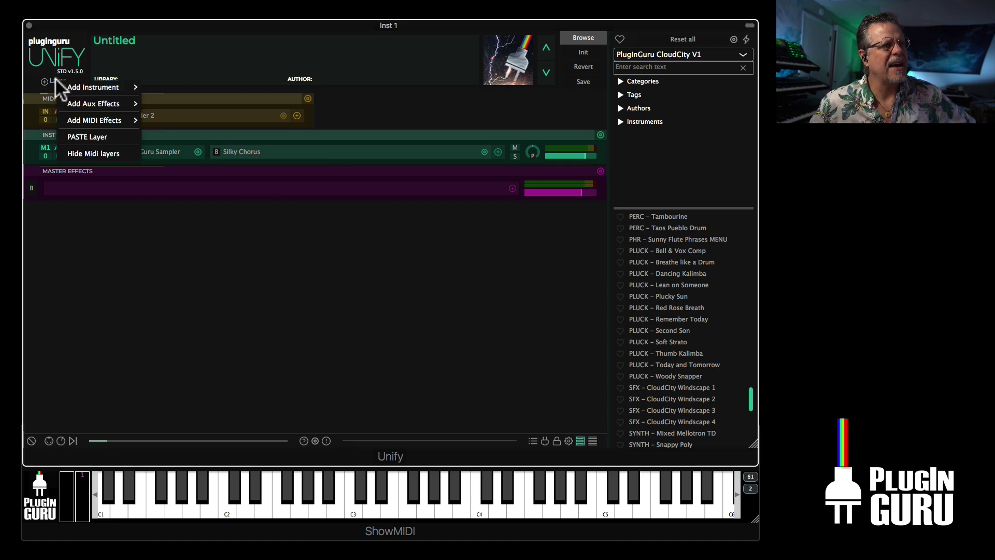
mouse_move(82, 95)
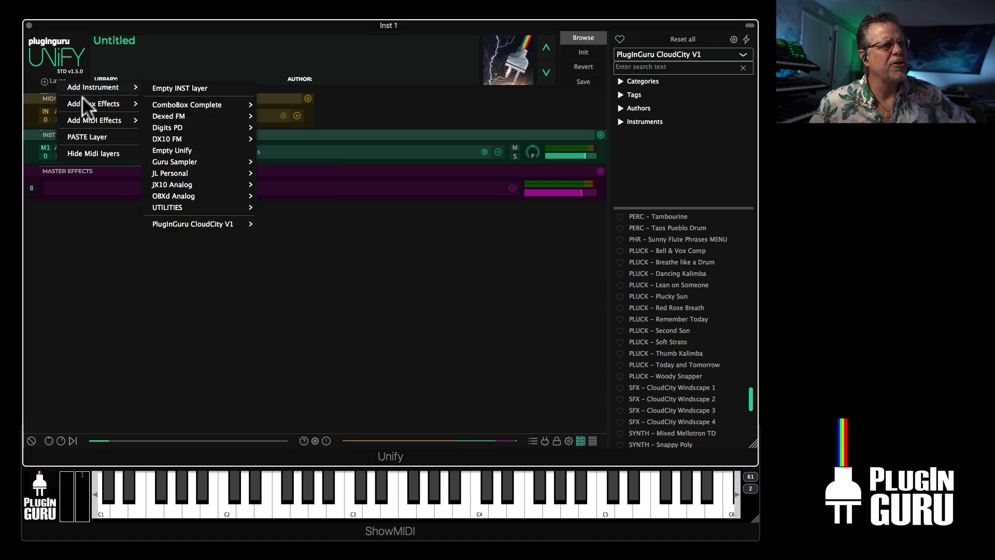
click(180, 88)
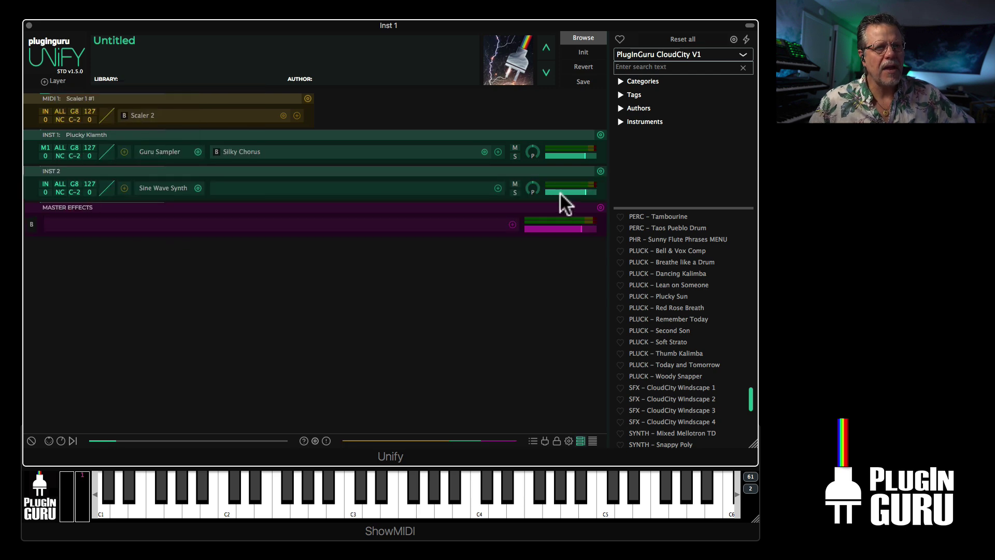
click(196, 188)
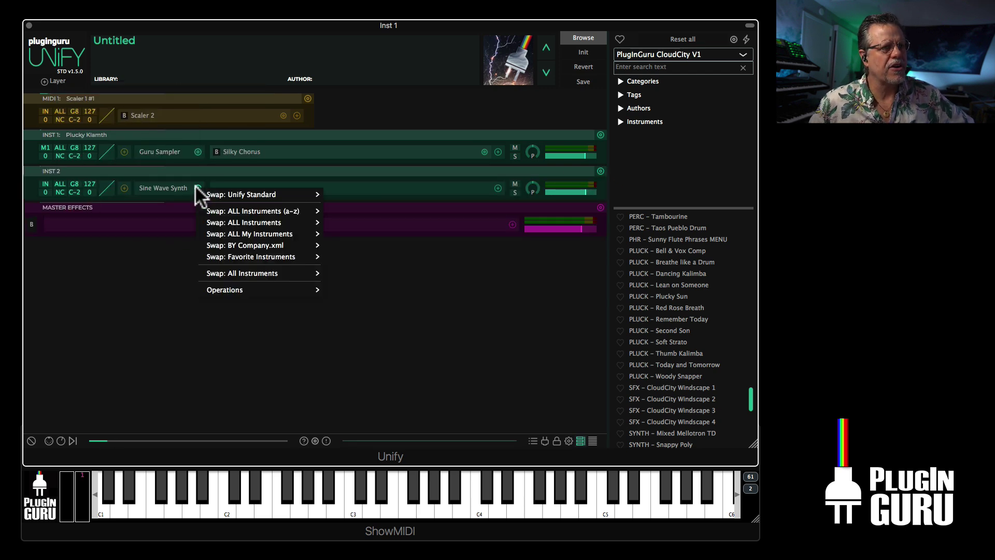
mouse_move(228, 256)
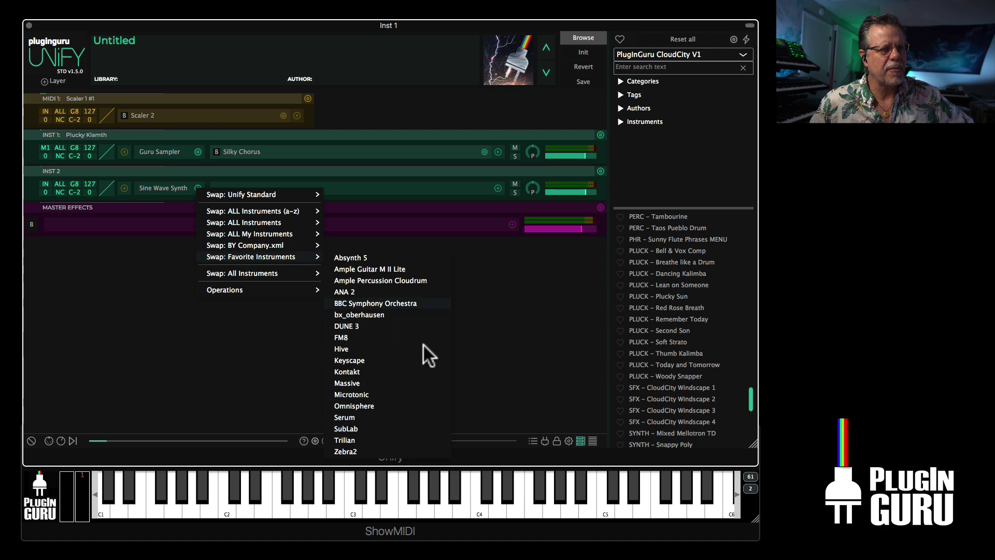
click(350, 415)
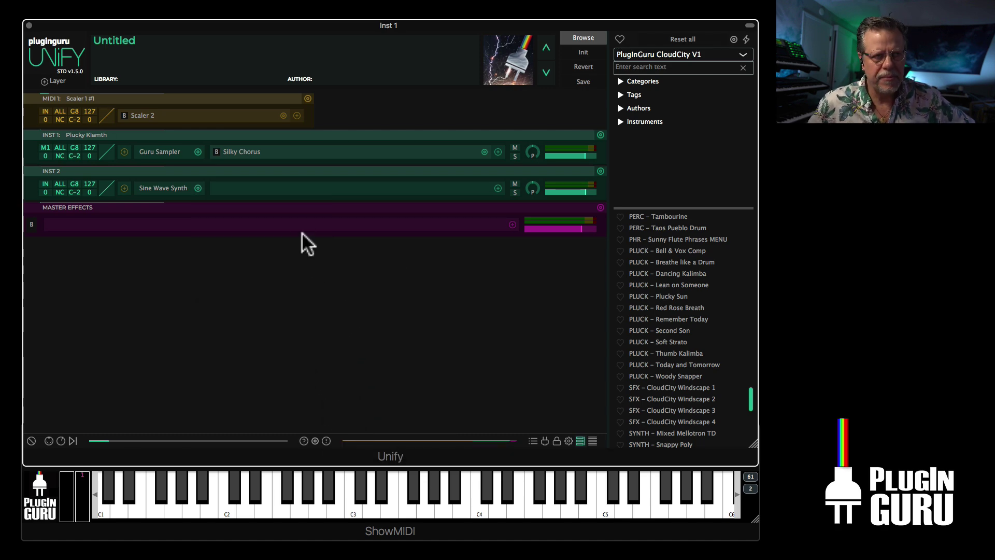
Load Serum's PLUCK Sky Doctor preset and close the Serum editor.
click(355, 78)
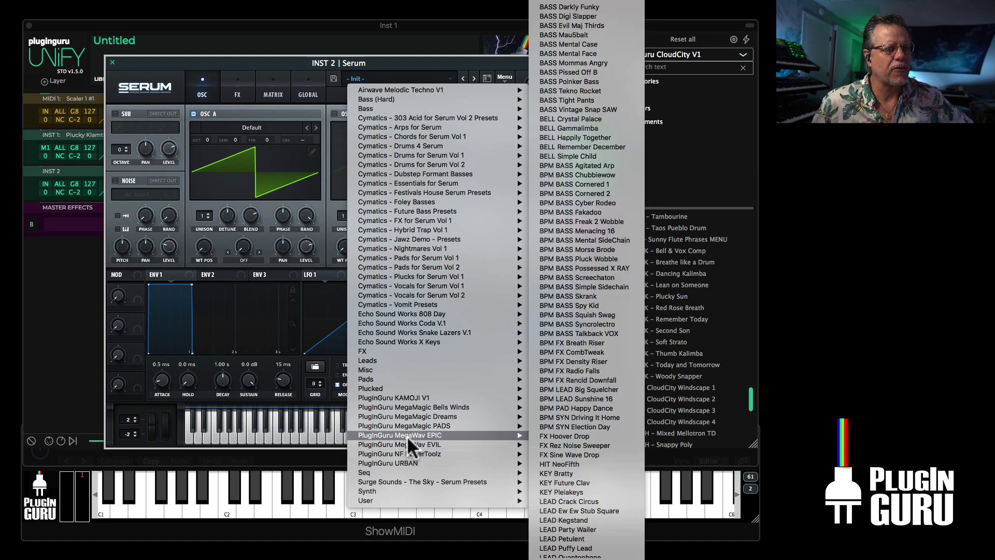
mouse_move(405, 434)
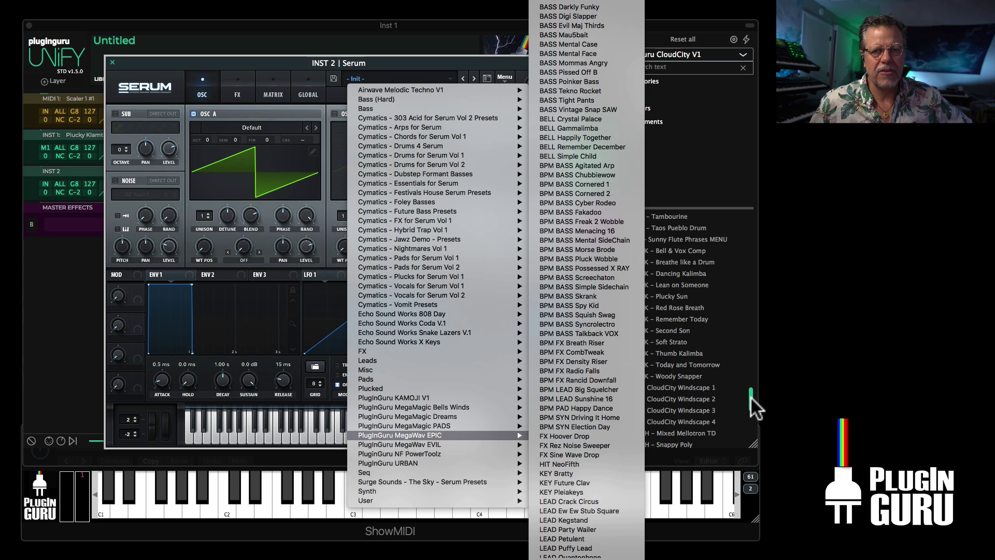
scroll(601, 443, down, 5)
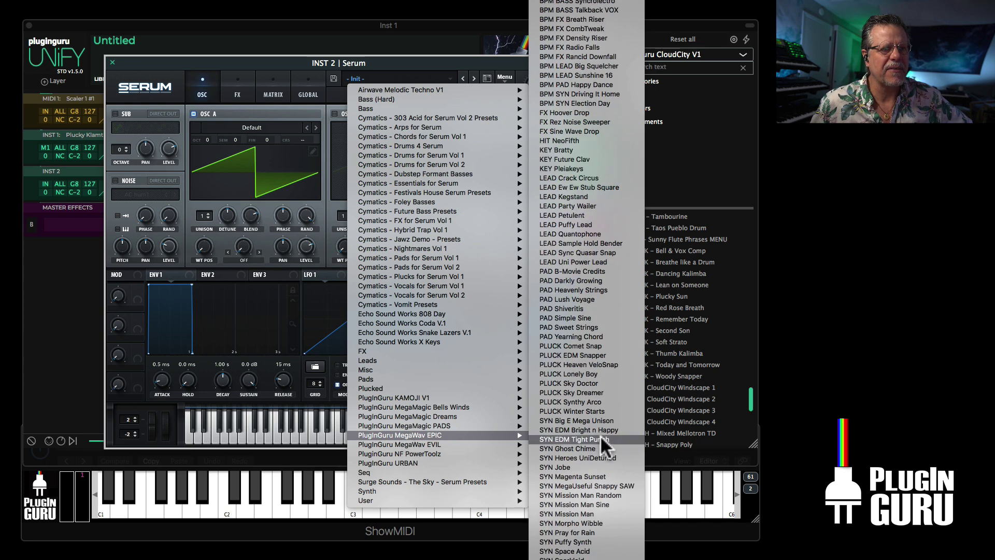
click(593, 383)
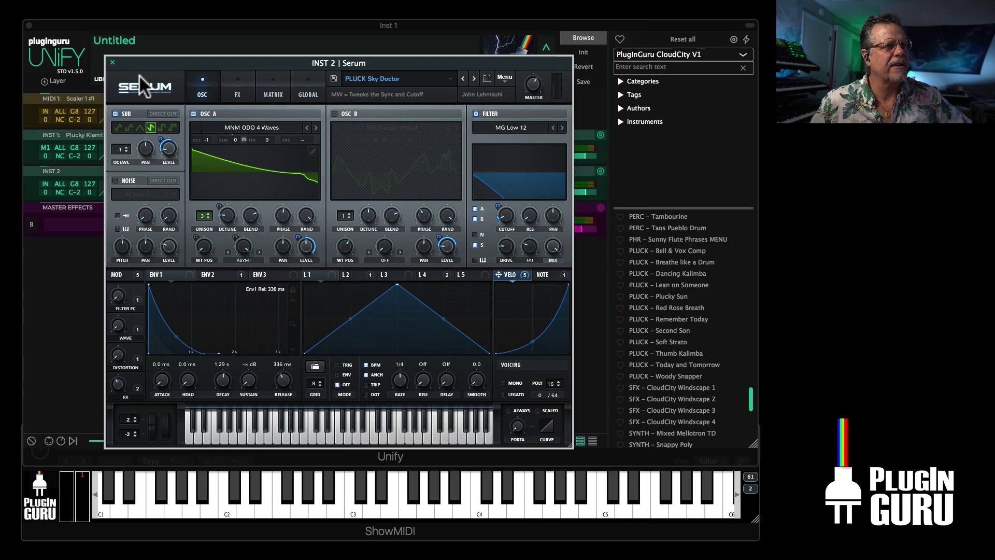
click(112, 62)
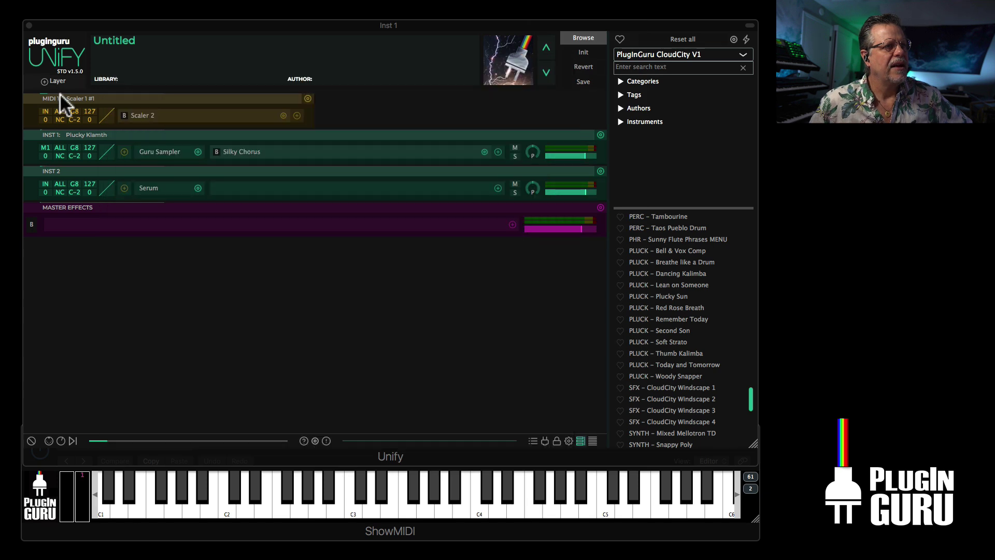
Feed INST 2 from MIDI 1: Scaler 1 #1 and transpose it up +12 semitones.
click(46, 182)
click(87, 241)
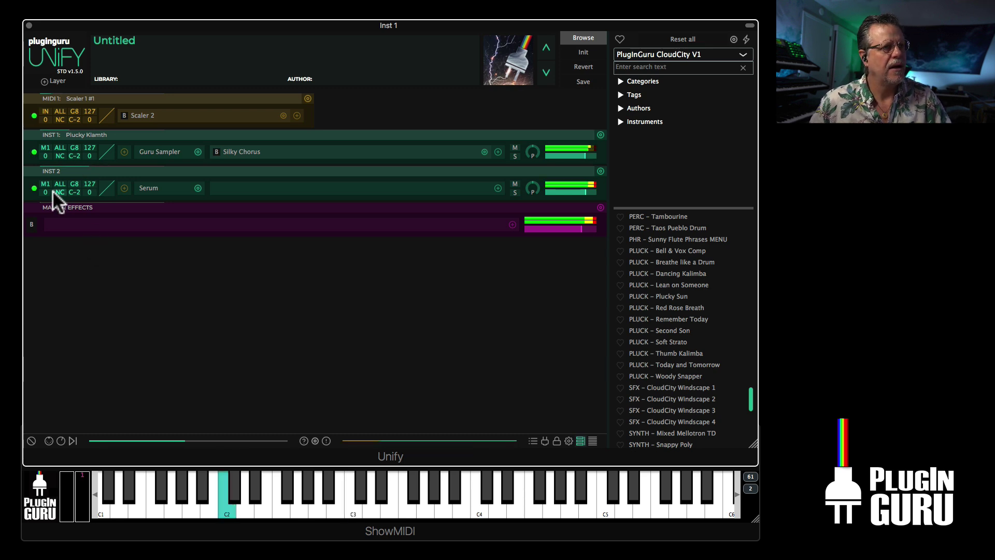
drag(52, 190, 59, 122)
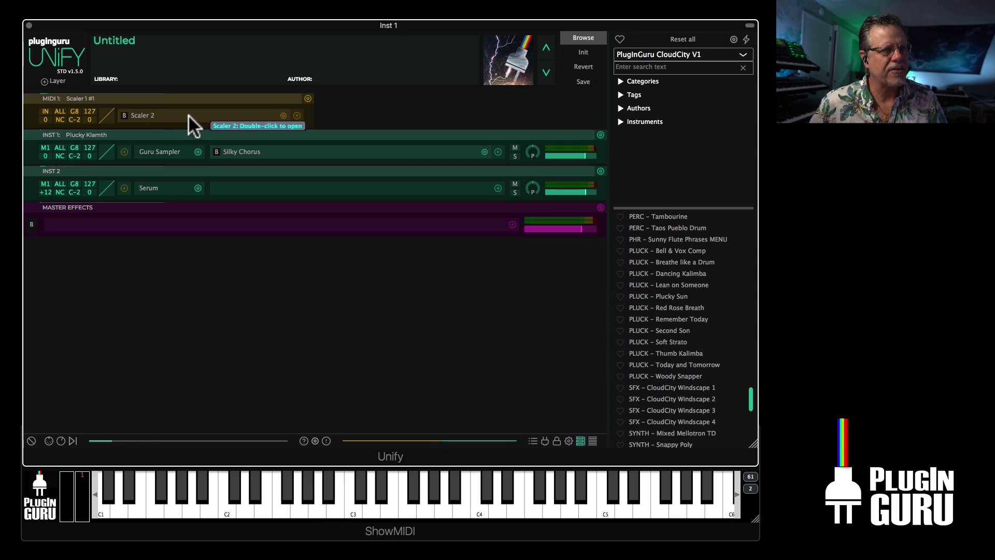
From the PlugInGuru O2 Del Norte library, add PLUCK – Ice Cream as layer INST 3.
click(658, 51)
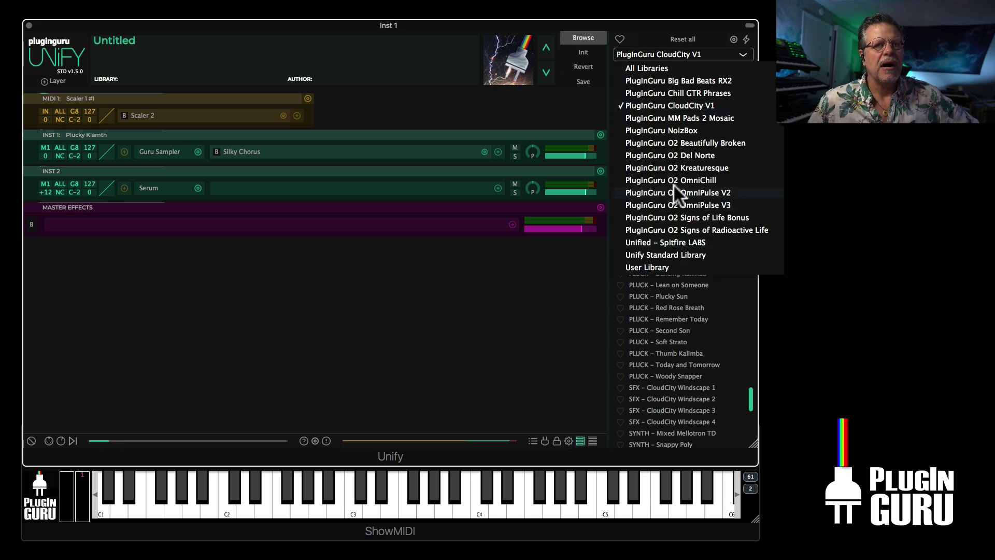
click(673, 154)
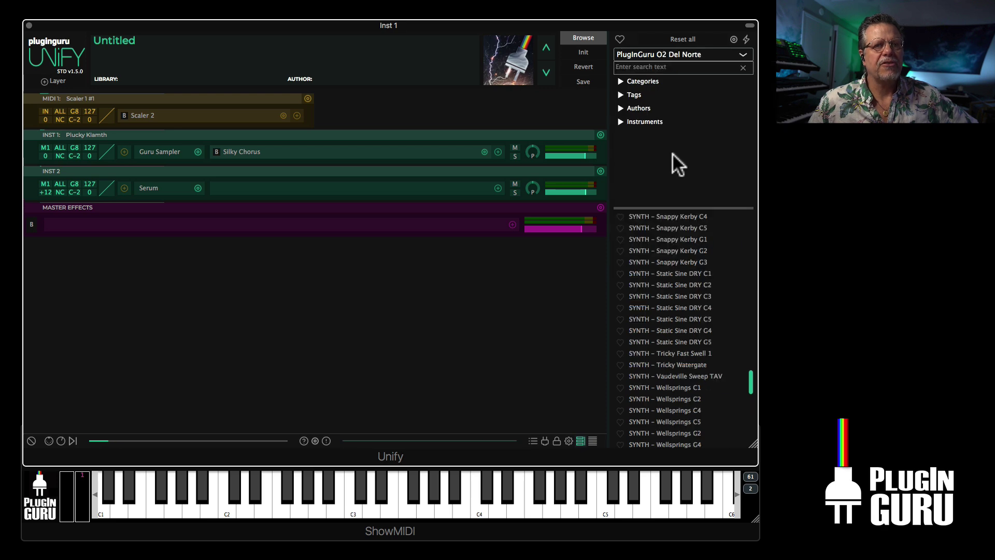
mouse_move(750, 376)
mouse_down()
mouse_move(750, 399)
mouse_move(752, 369)
mouse_up()
drag(752, 364, 754, 327)
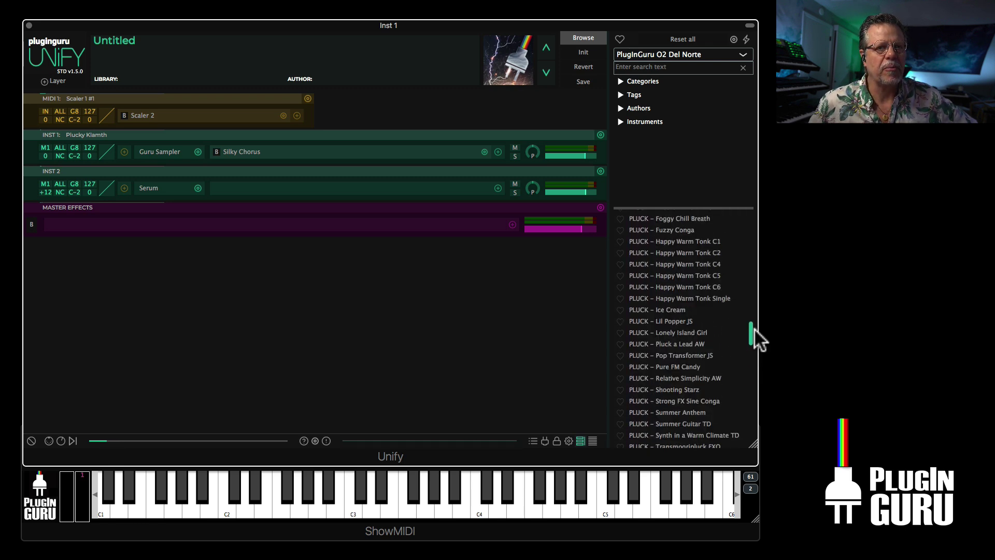
right_click(667, 308)
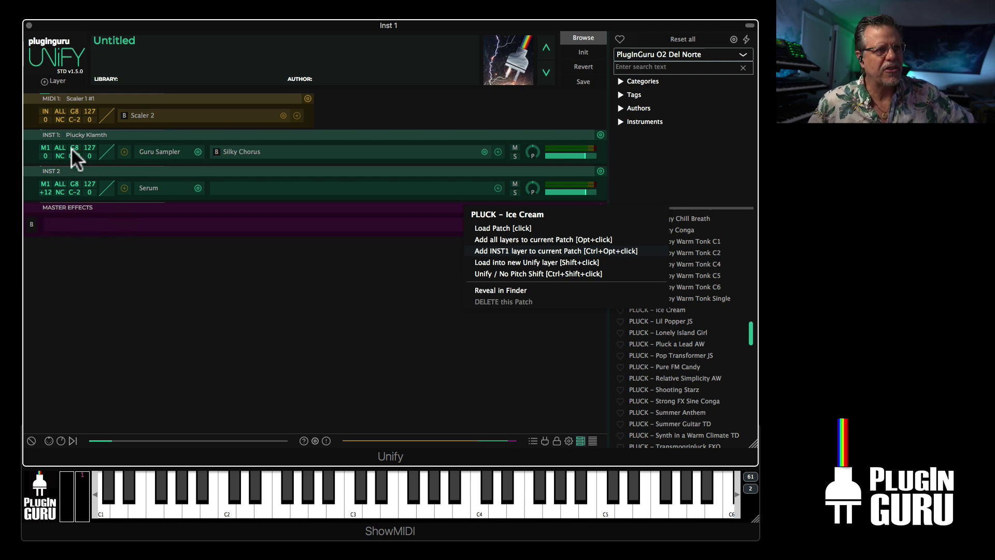
key(Return)
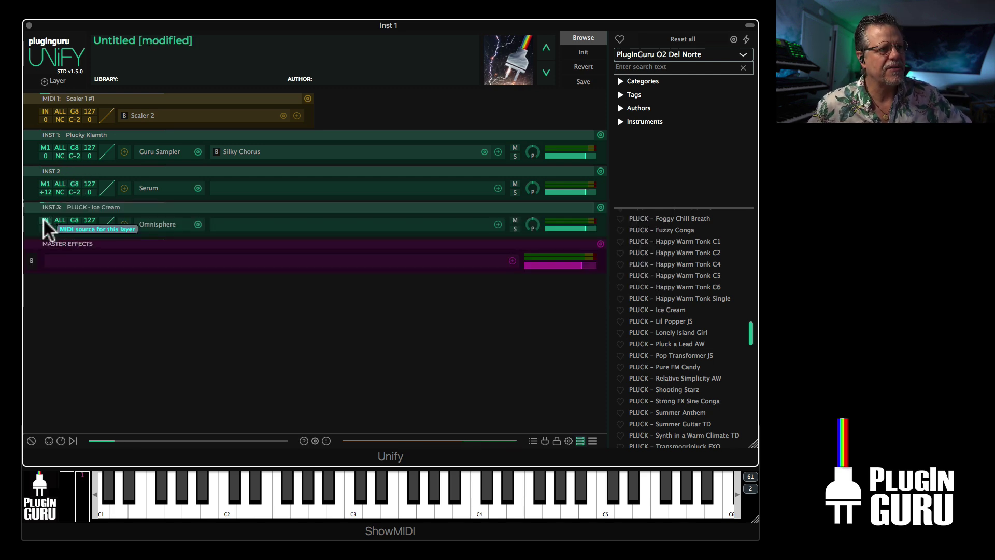
Feed INST 3 from MIDI 1: Scaler 1 #1, transpose it +24, and lower it to -2 dB.
click(44, 219)
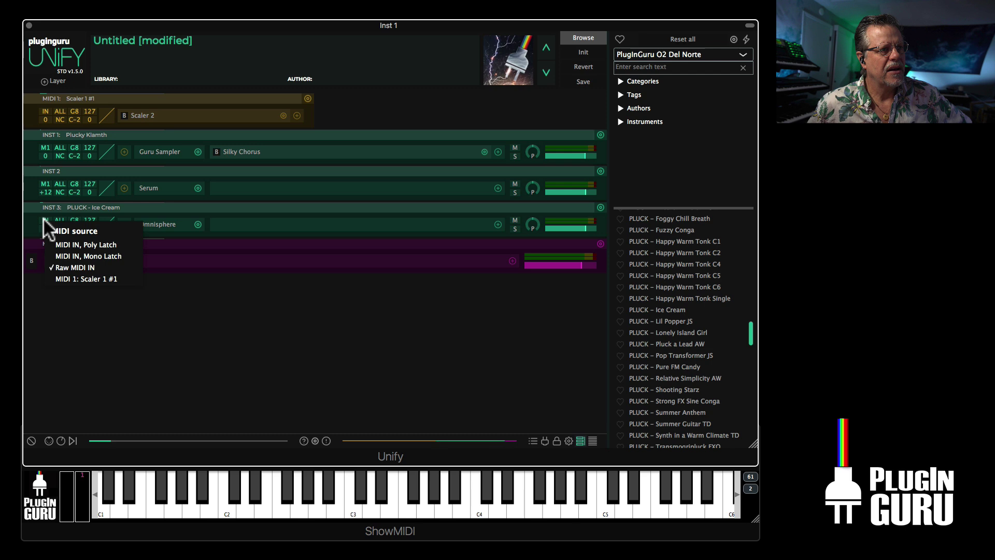
click(82, 278)
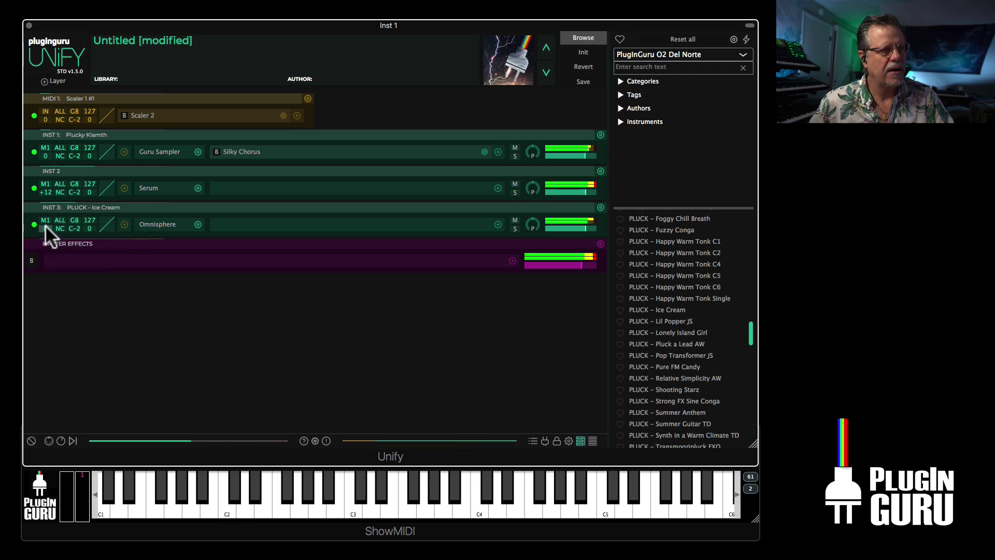
drag(45, 224, 51, 180)
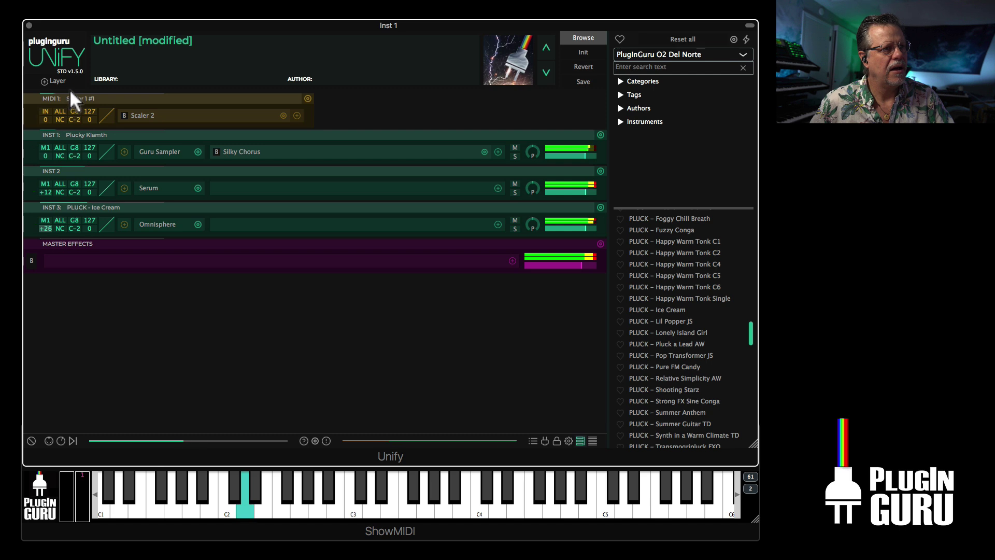
drag(69, 89, 77, 106)
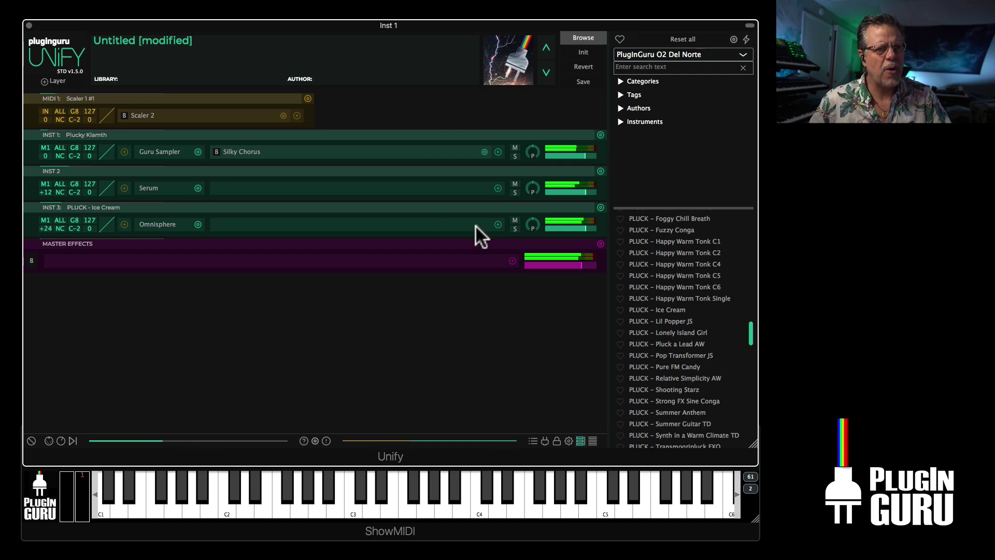
drag(581, 228, 585, 226)
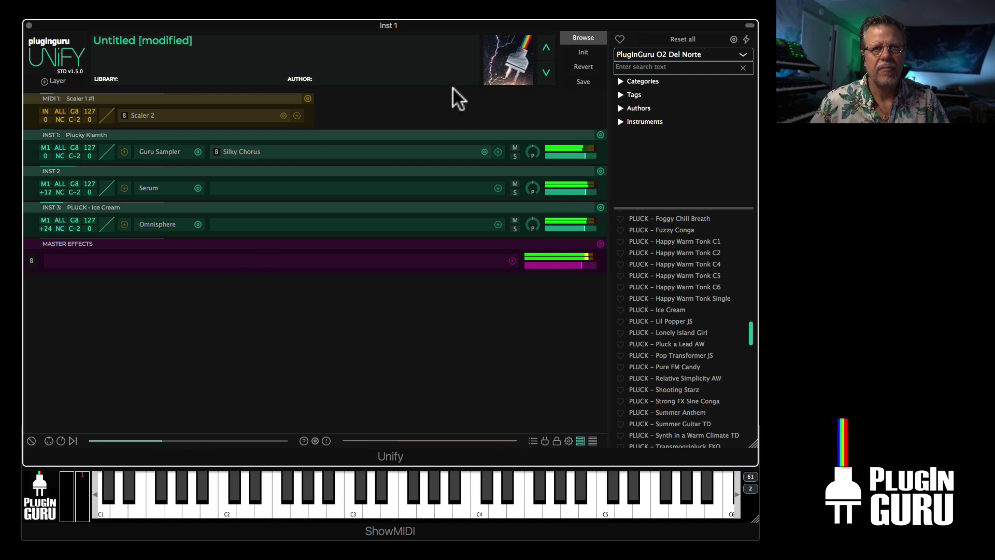
Add zPLUCK – Cristal Cathedral from MM Pads 2 Mosaic as INST 4, fed from MIDI 1: Scaler 1 #1.
click(676, 53)
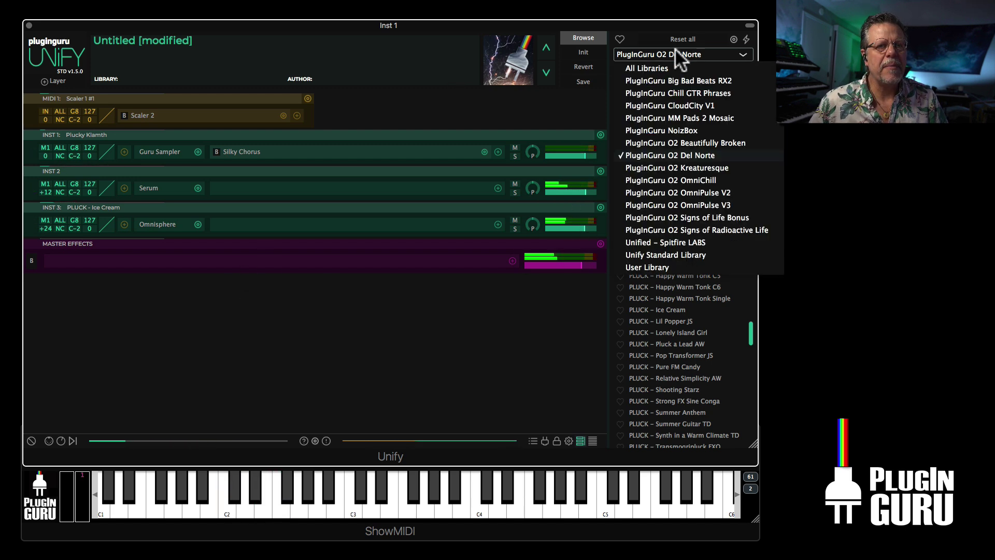
click(684, 117)
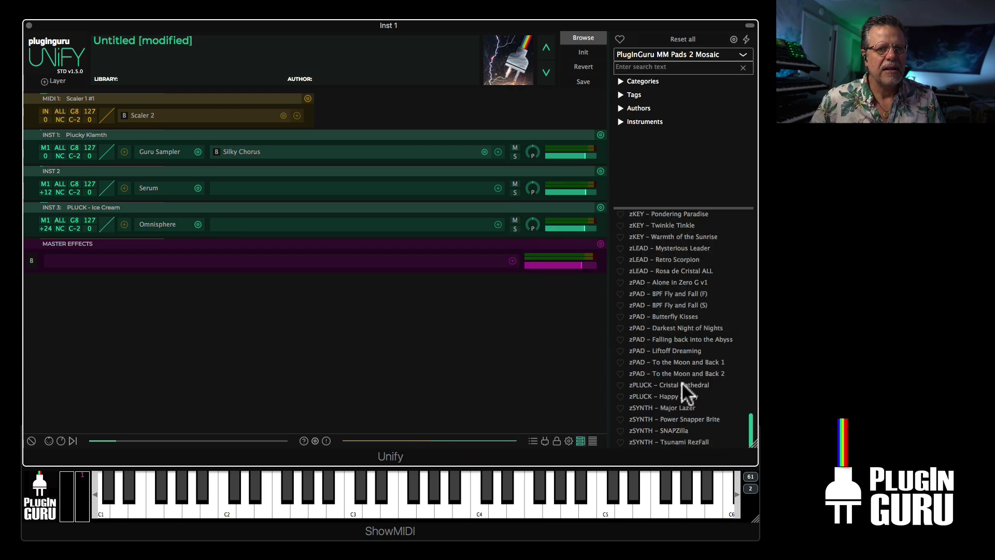
right_click(682, 383)
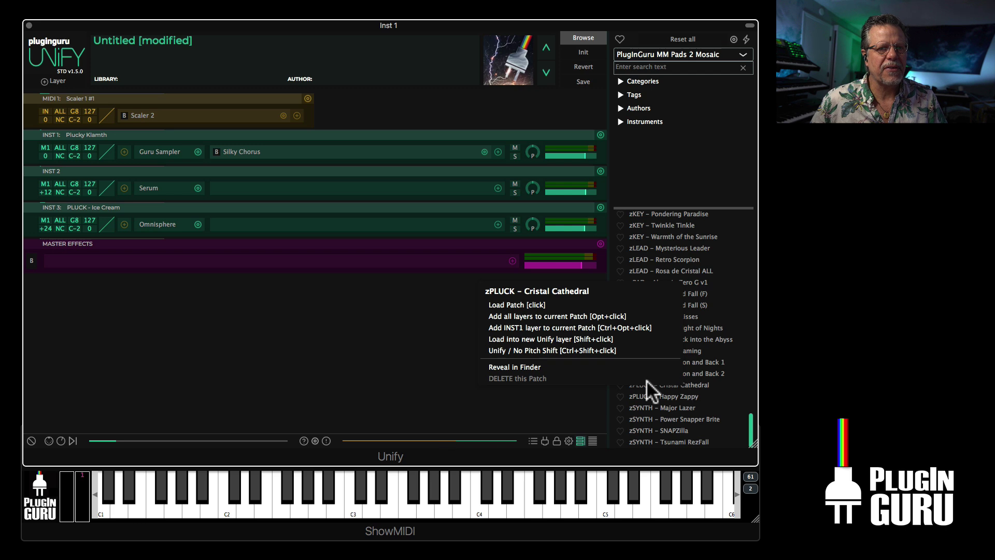
click(524, 327)
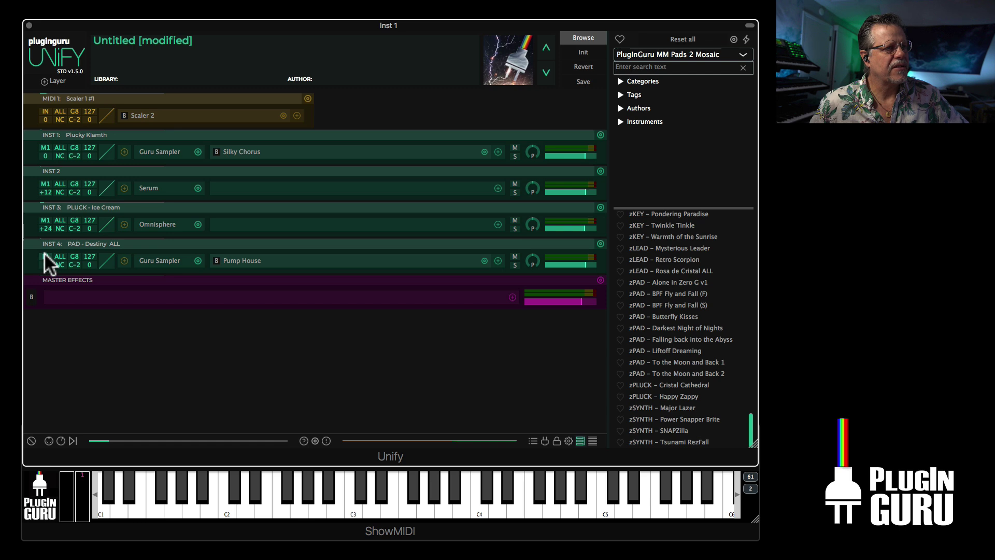
click(45, 256)
click(83, 311)
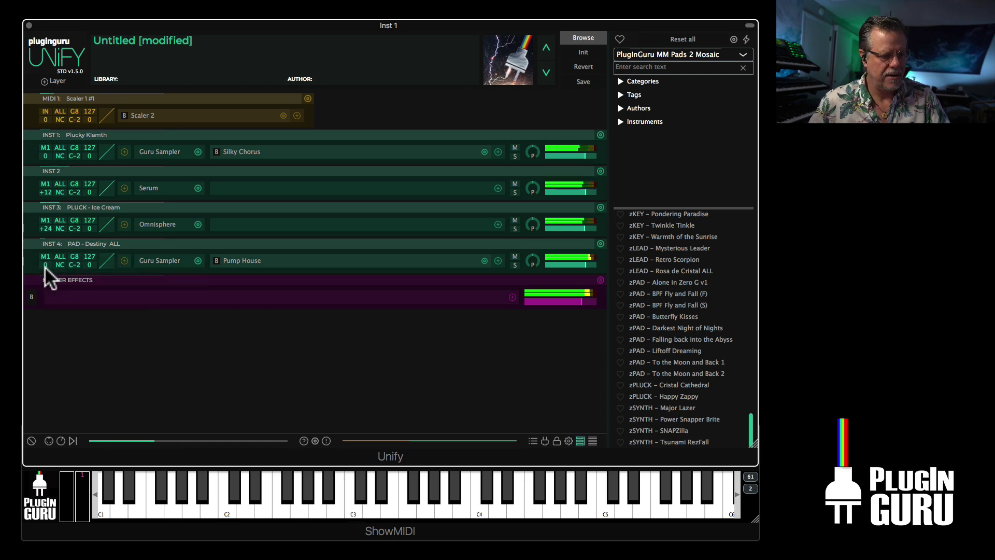
Transpose INST 4 +12 and set levels: INST 4 -10 dB, INST 2 -4 dB, INST 1 -7 dB.
drag(46, 262, 56, 197)
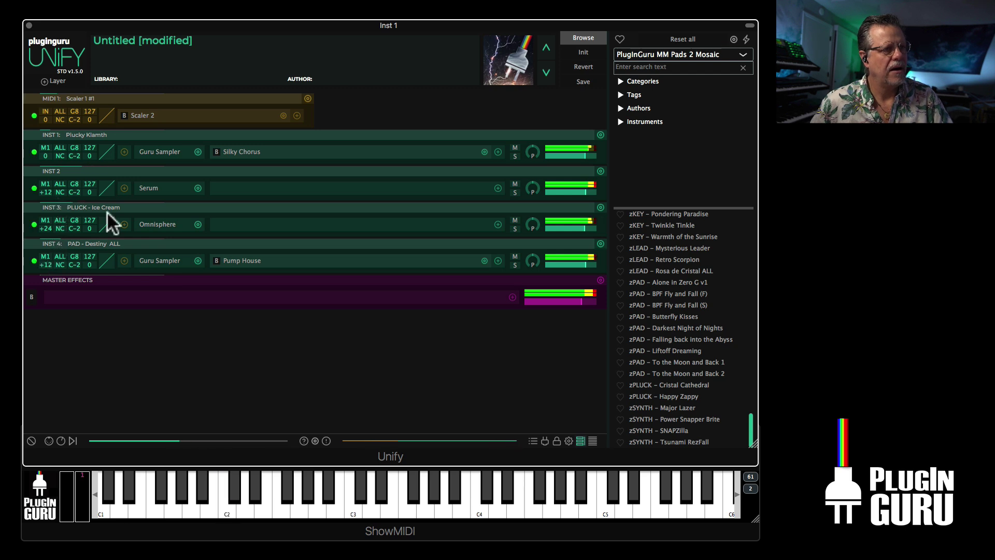
drag(583, 262, 573, 261)
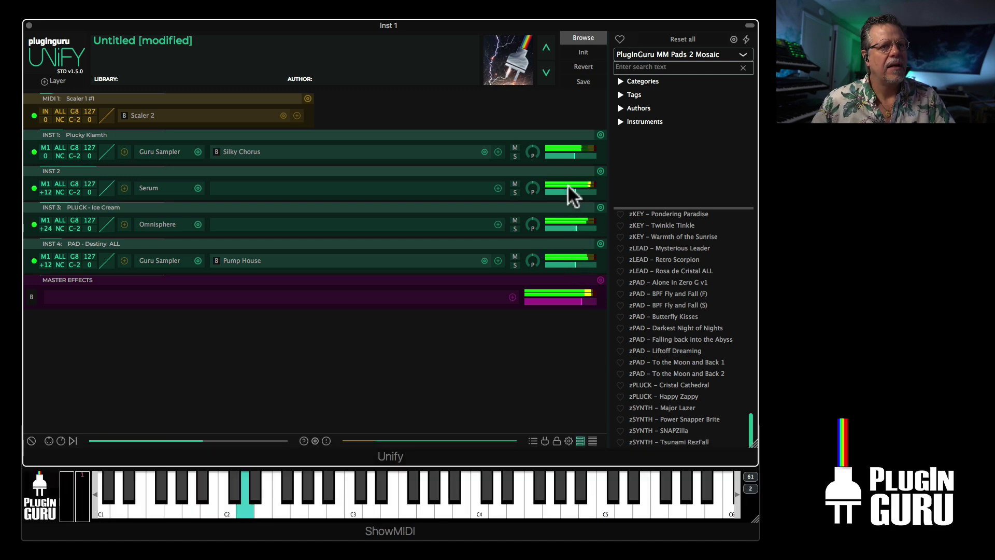
drag(580, 189, 578, 188)
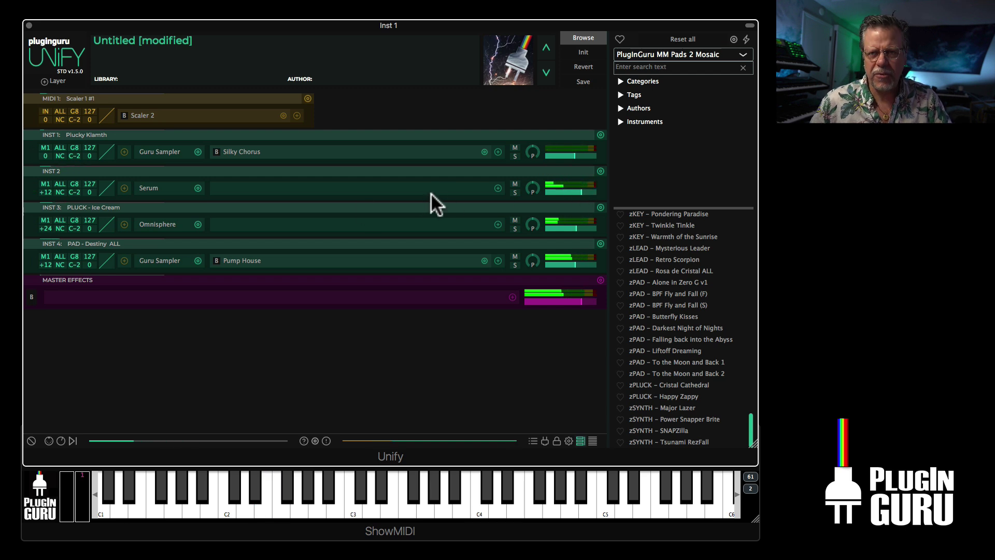
mouse_move(570, 155)
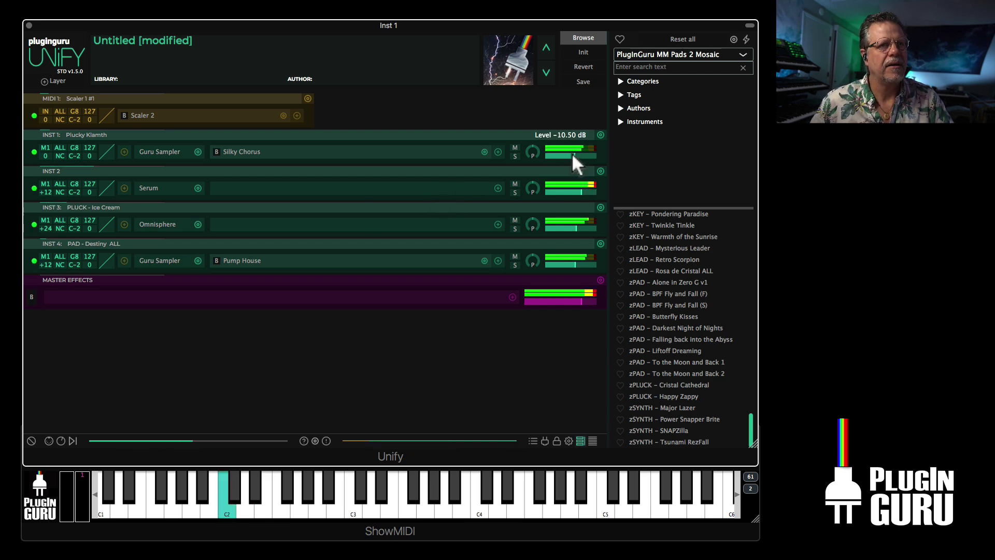
scroll(574, 154, up, 2)
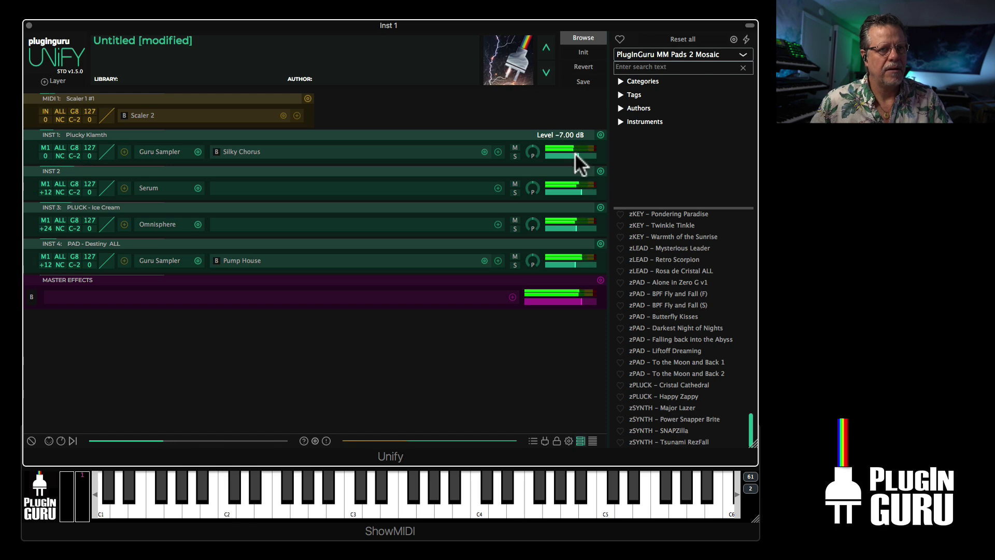
Add LoudMax from Unify Standard > Dynamics to master effects with threshold slightly below 0 dB.
click(511, 293)
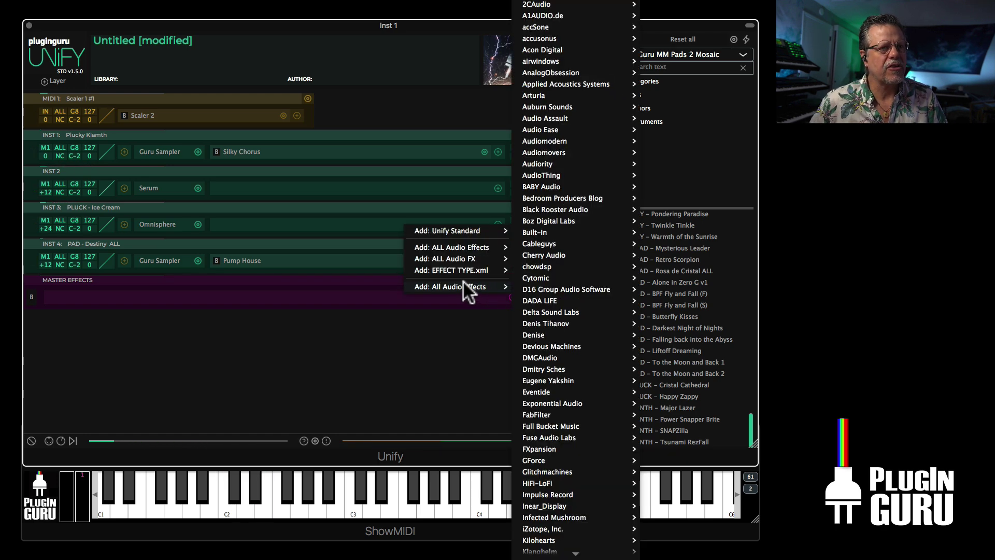
mouse_move(447, 231)
mouse_move(544, 253)
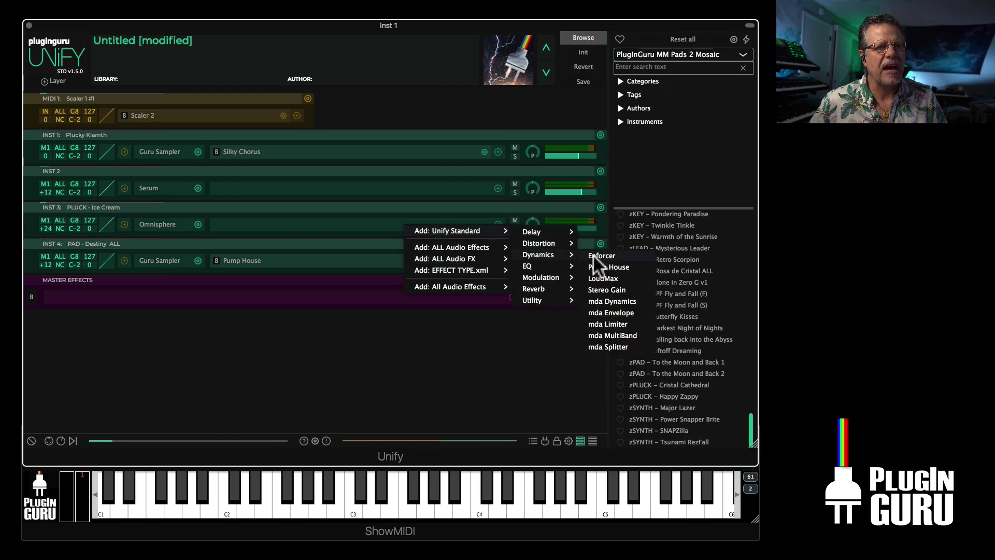
click(605, 278)
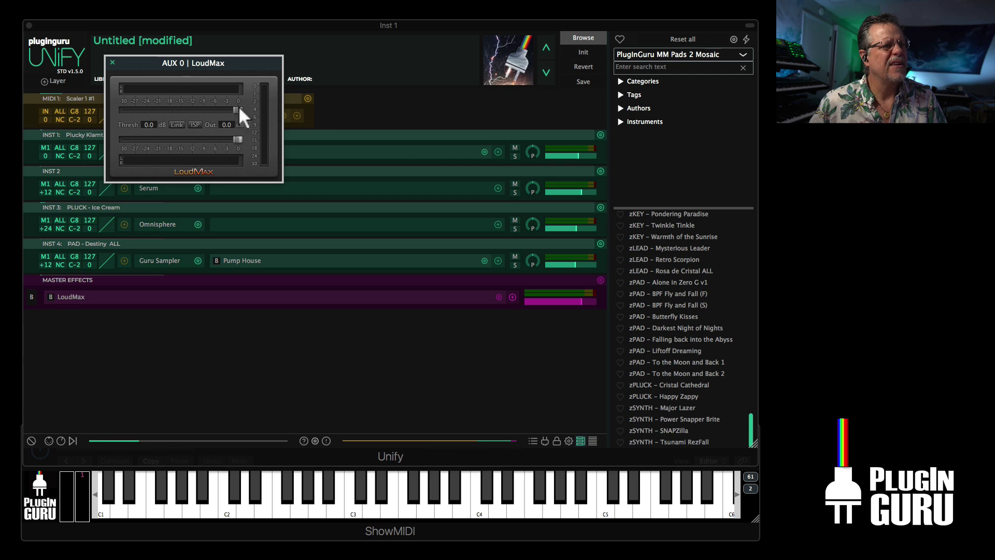
drag(237, 108, 233, 108)
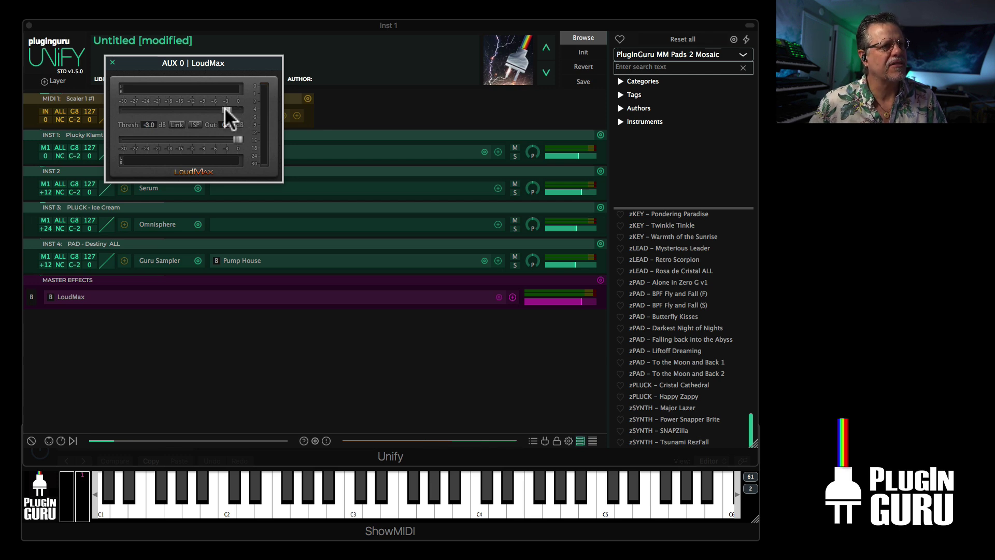
click(112, 62)
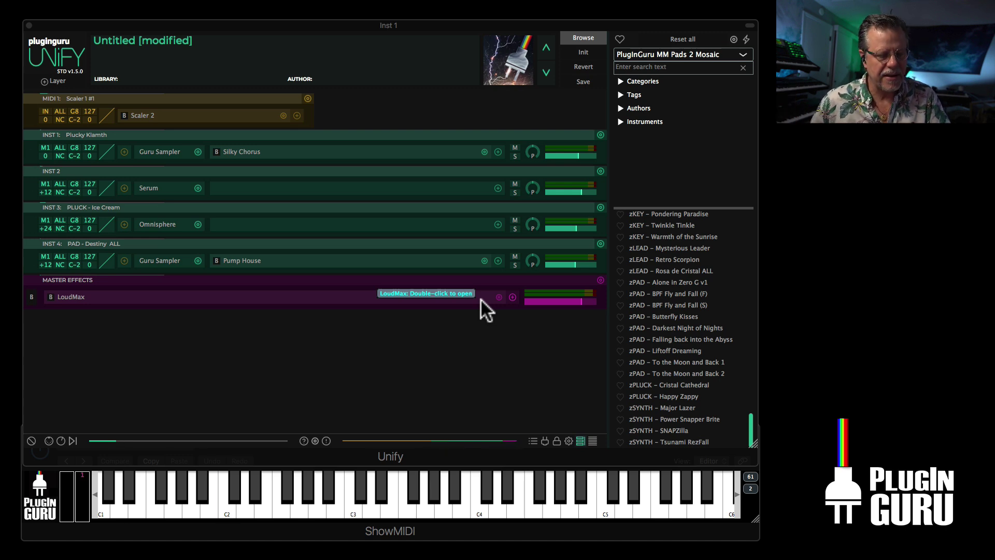
click(531, 224)
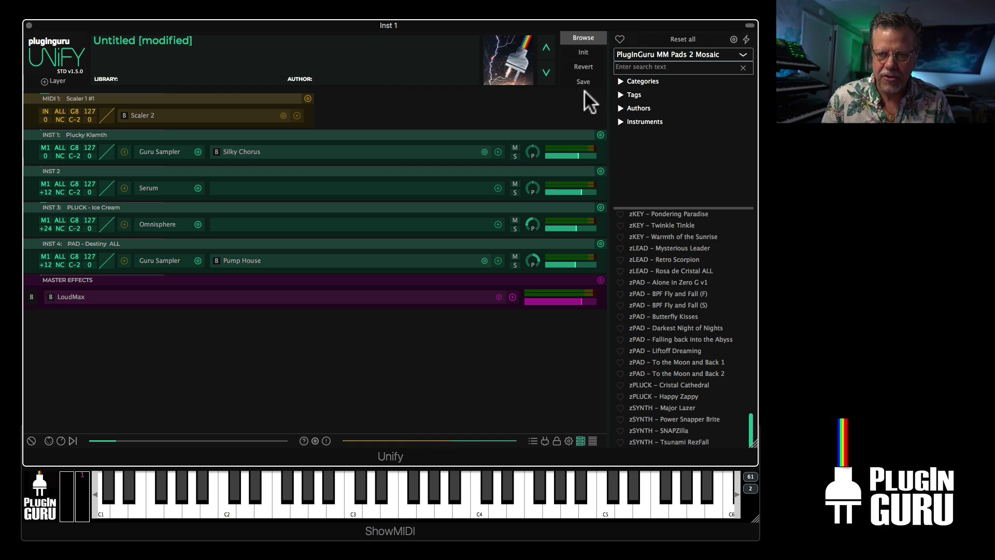
click(533, 440)
click(61, 78)
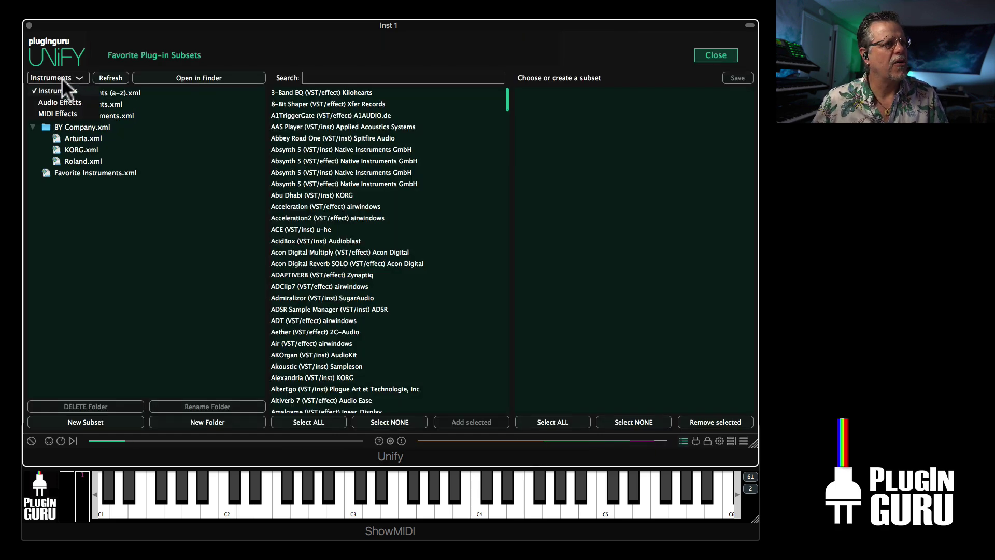
click(51, 112)
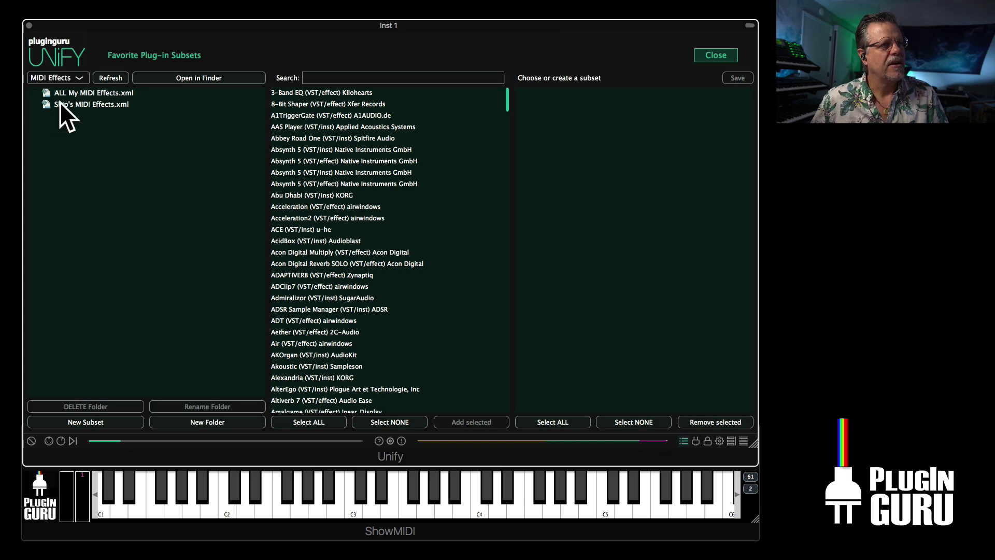
click(73, 90)
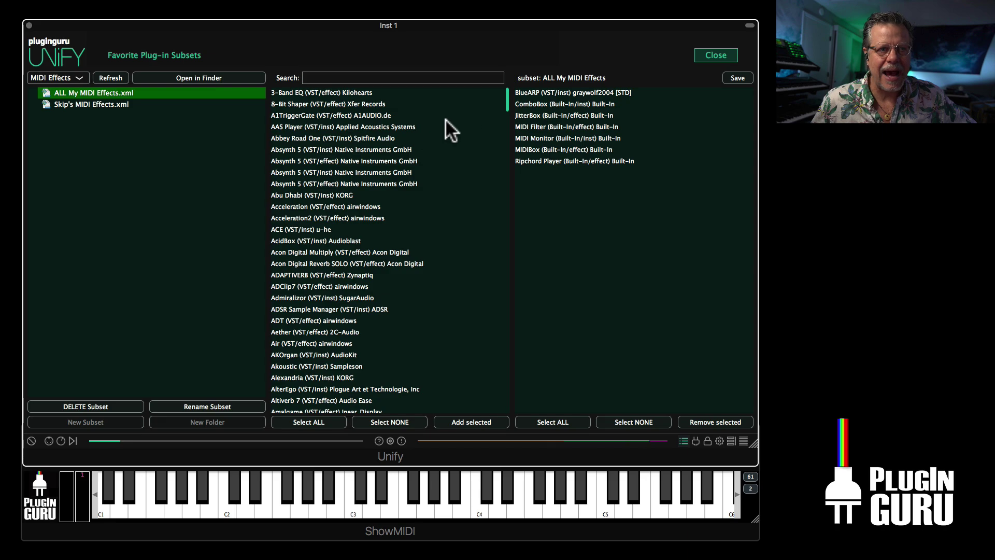
drag(505, 92, 522, 133)
click(344, 77)
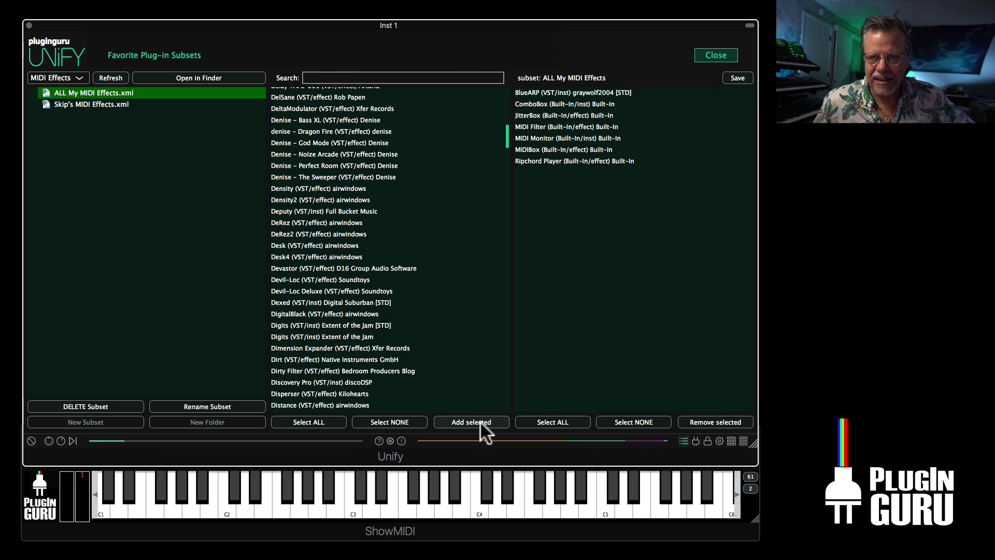
click(716, 51)
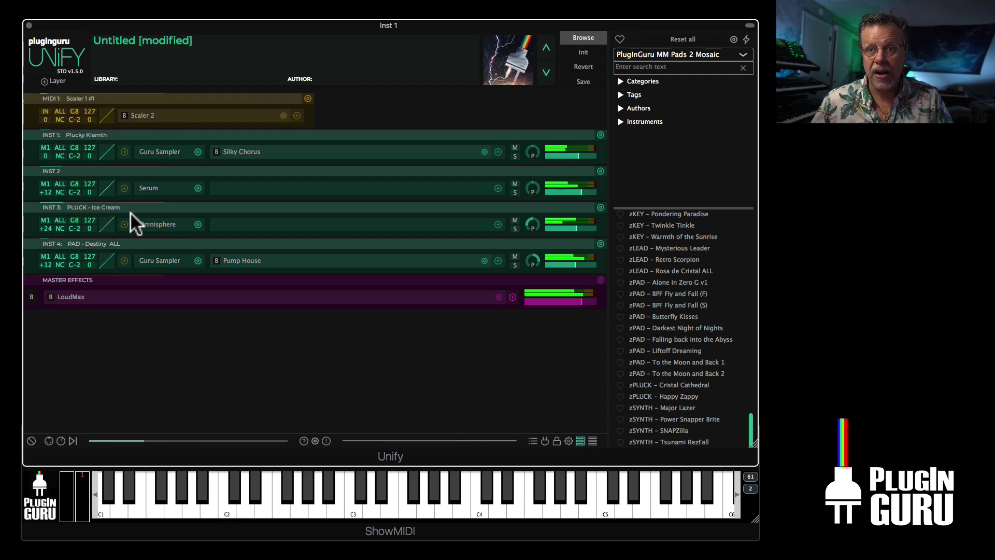
right_click(284, 112)
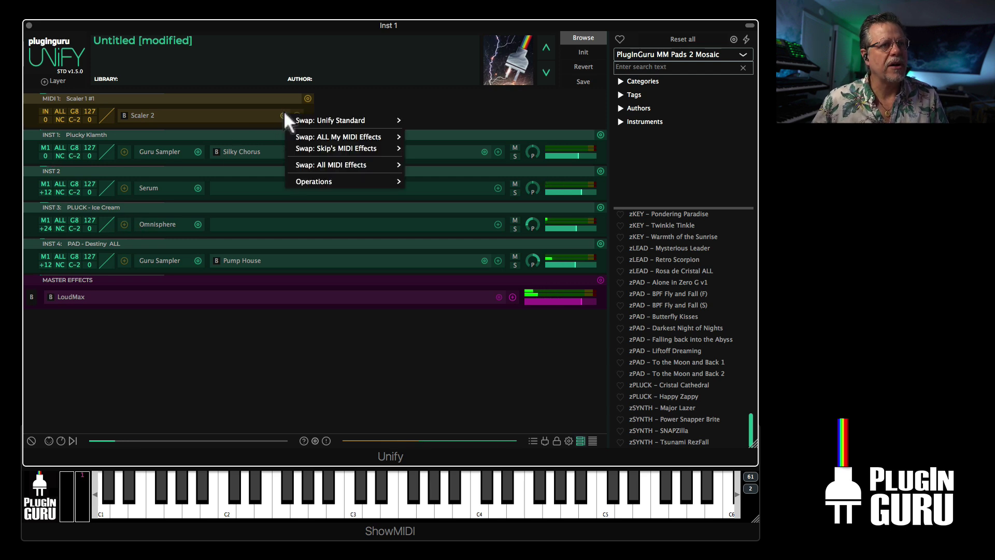
mouse_move(322, 176)
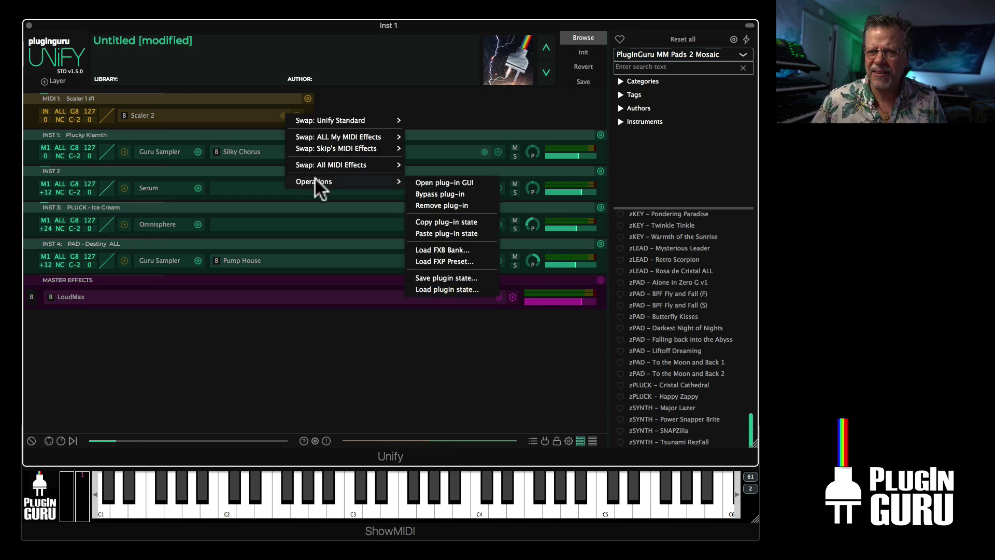
click(451, 219)
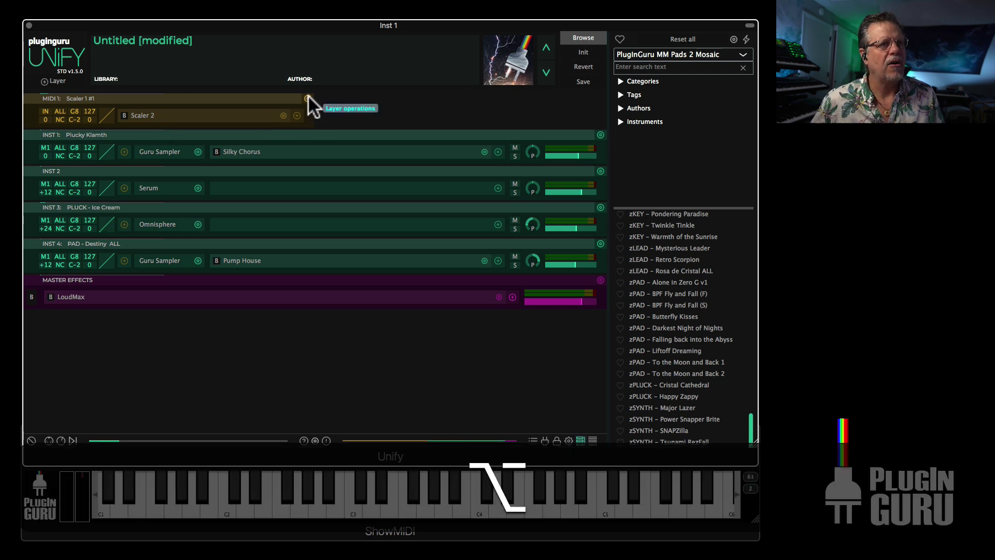
Delete the Scaler MIDI layer, INST 4 pad, INST 3 pluck and Plucky Klamth layers.
alt+click(308, 98)
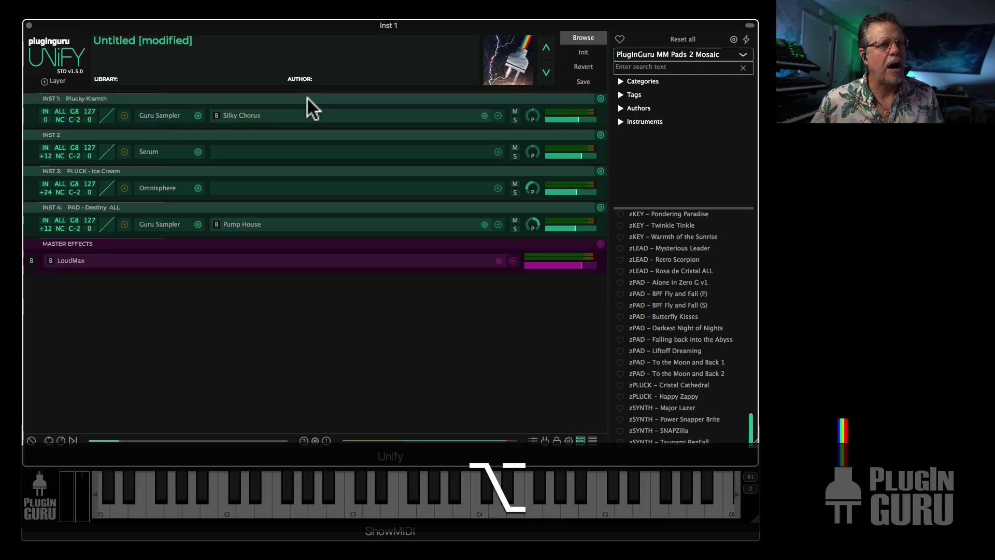
alt+click(596, 204)
alt+click(600, 169)
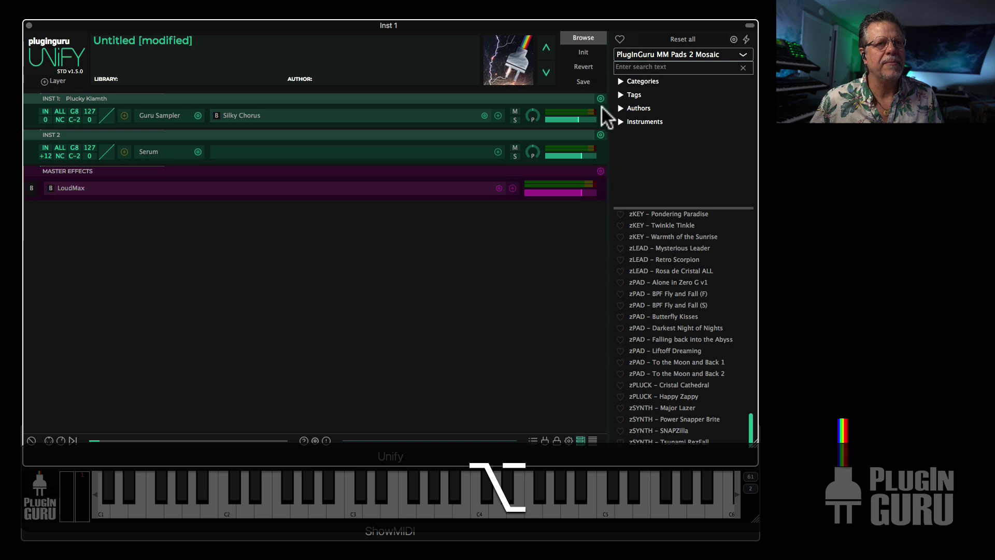
alt+click(600, 98)
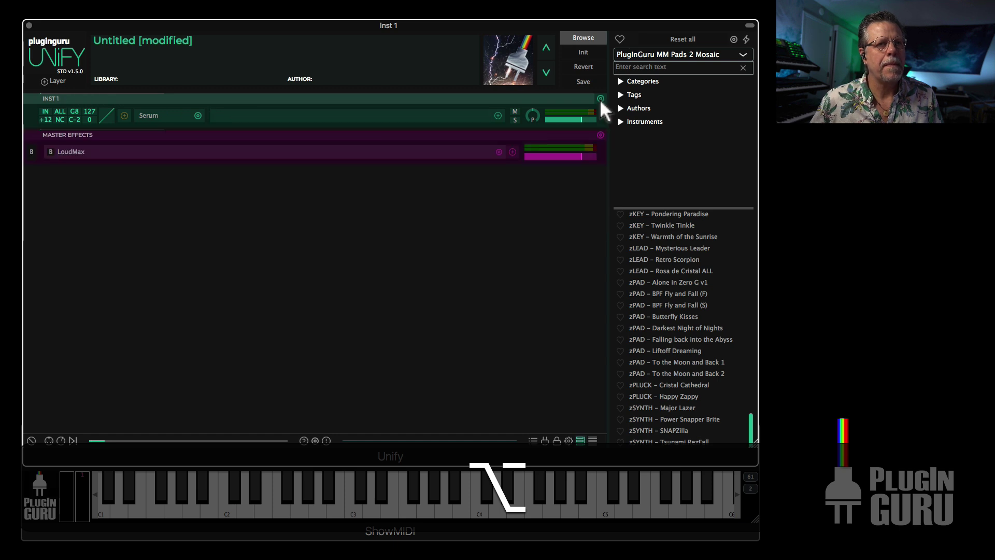
click(122, 114)
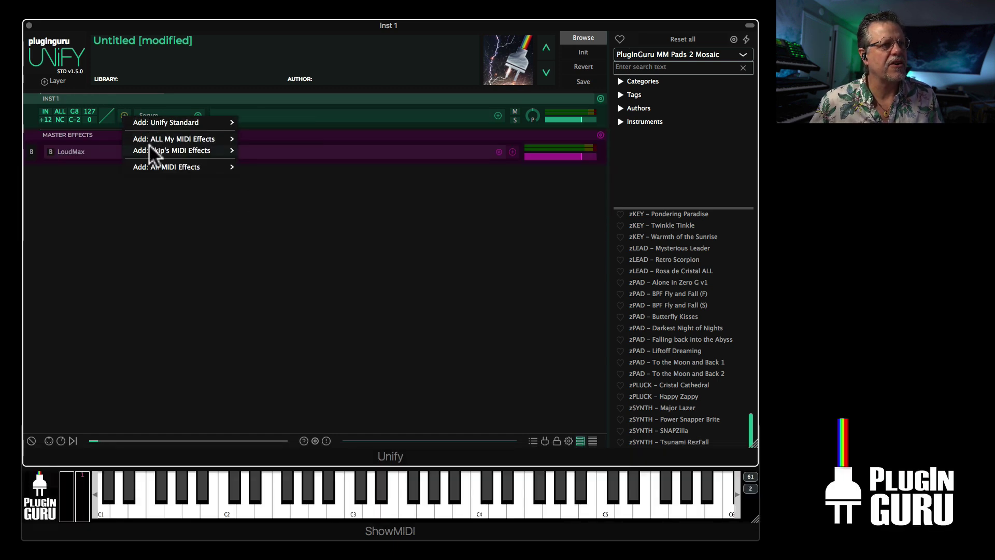
Insert Scaler 2 before Serum, paste the copied plug-in state, and reset layer transpose to 0.
mouse_move(150, 149)
click(268, 193)
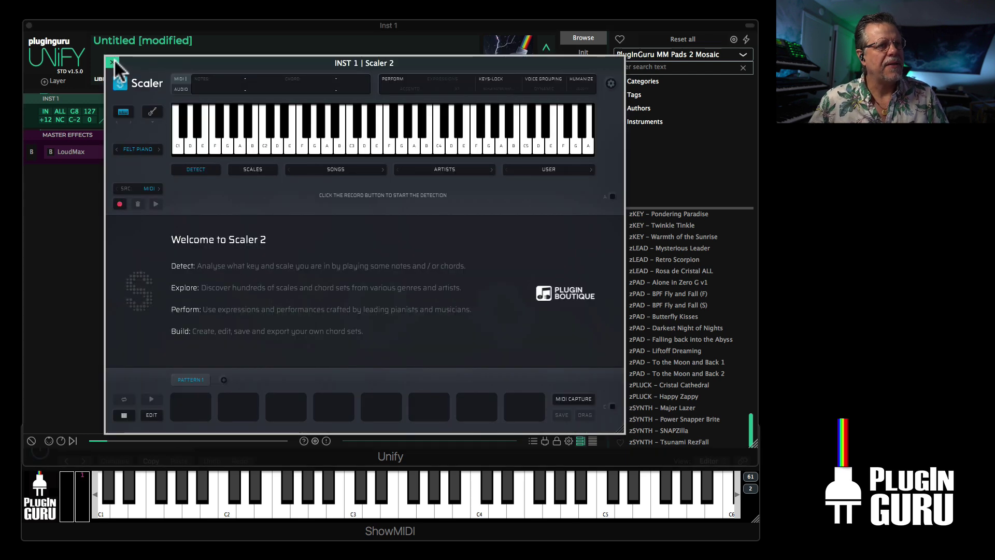
click(113, 61)
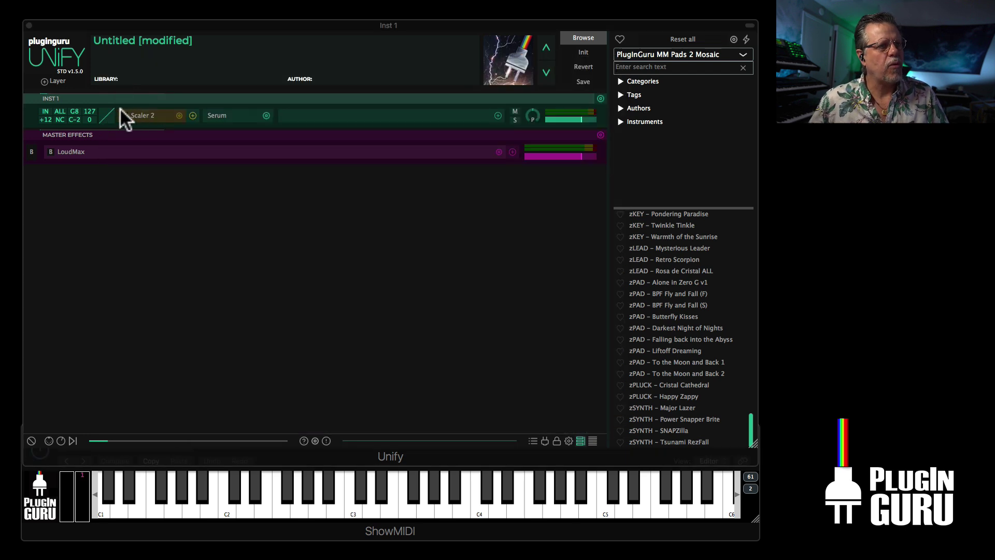
click(176, 111)
mouse_move(210, 181)
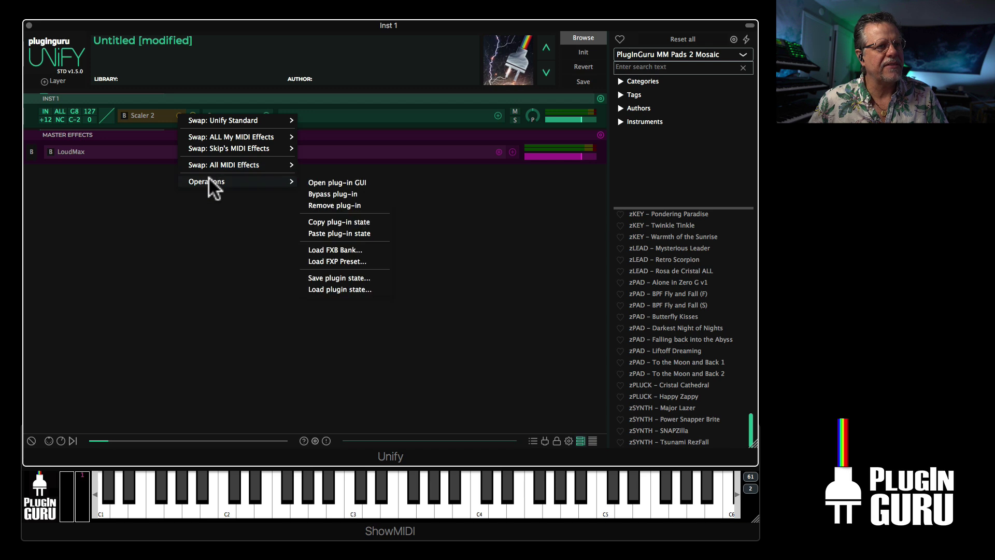
click(324, 229)
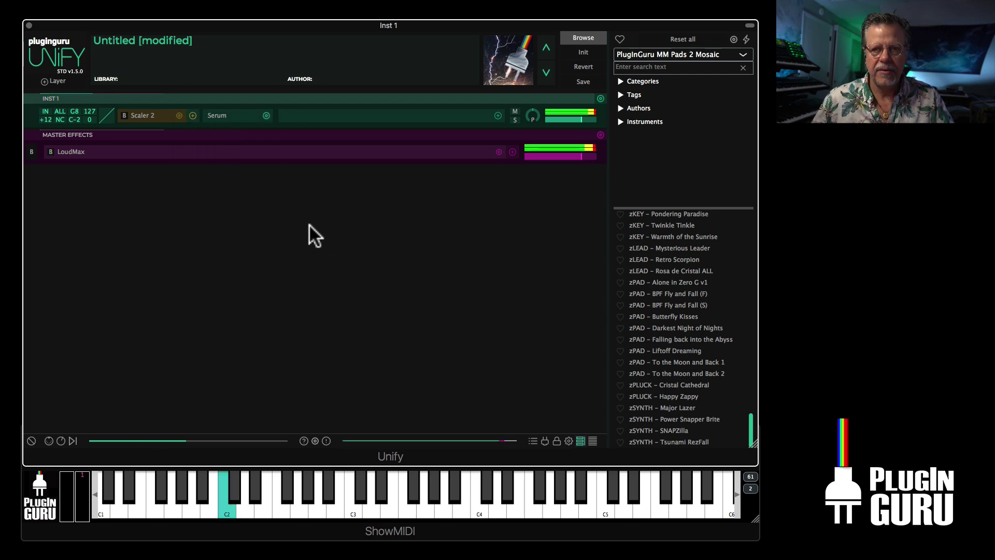
drag(51, 108, 66, 41)
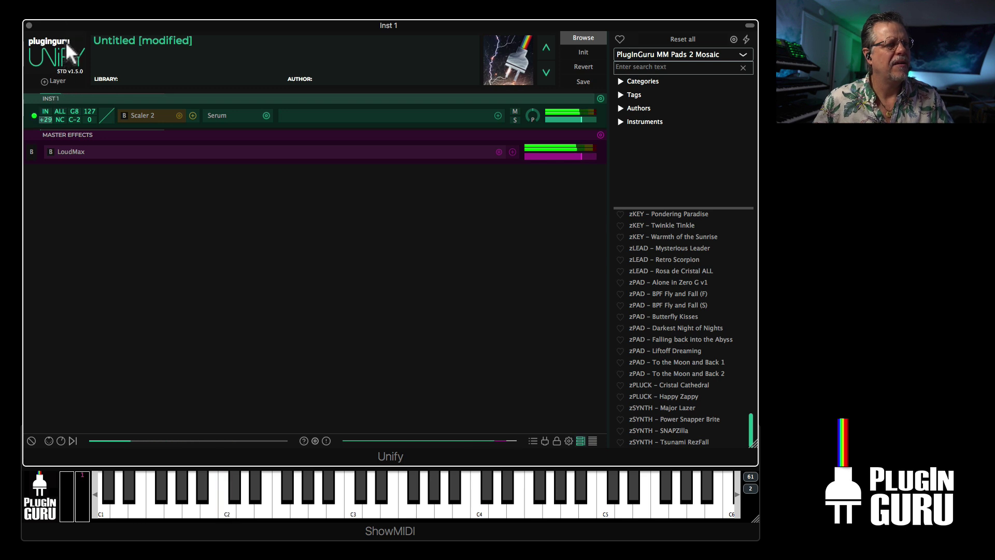
drag(64, 157, 64, 179)
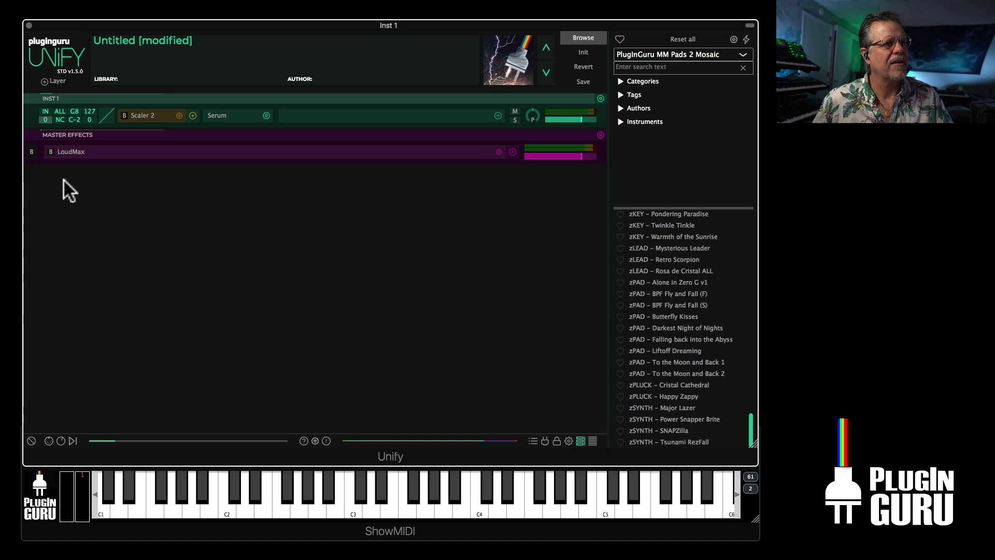
Raise Scaler 2's ST transpose to +12 semitones, then close the Scaler 2 window.
click(137, 114)
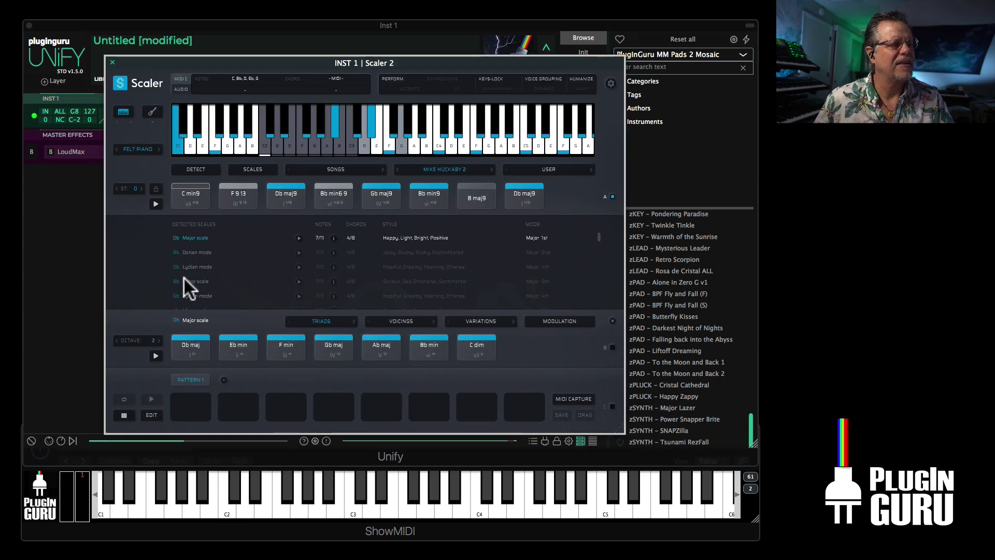
click(141, 188)
click(140, 187)
click(140, 186)
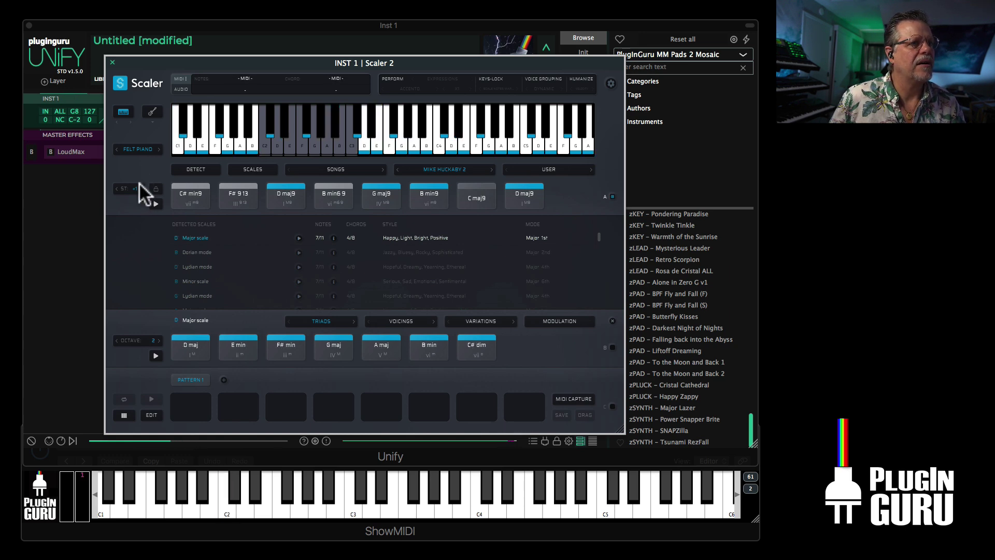
click(141, 187)
click(141, 187)
click(141, 186)
click(141, 186)
click(141, 187)
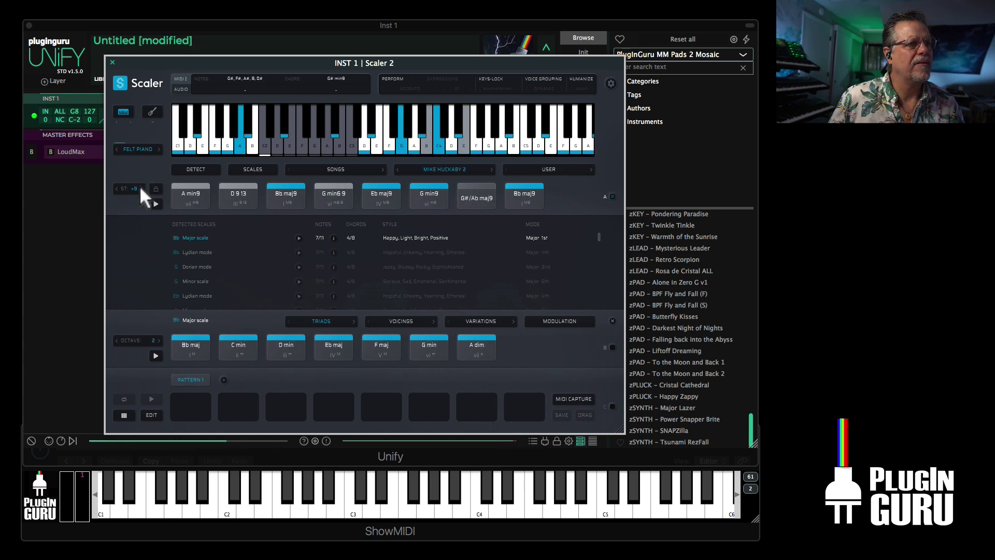
click(141, 186)
click(141, 187)
click(141, 186)
click(140, 186)
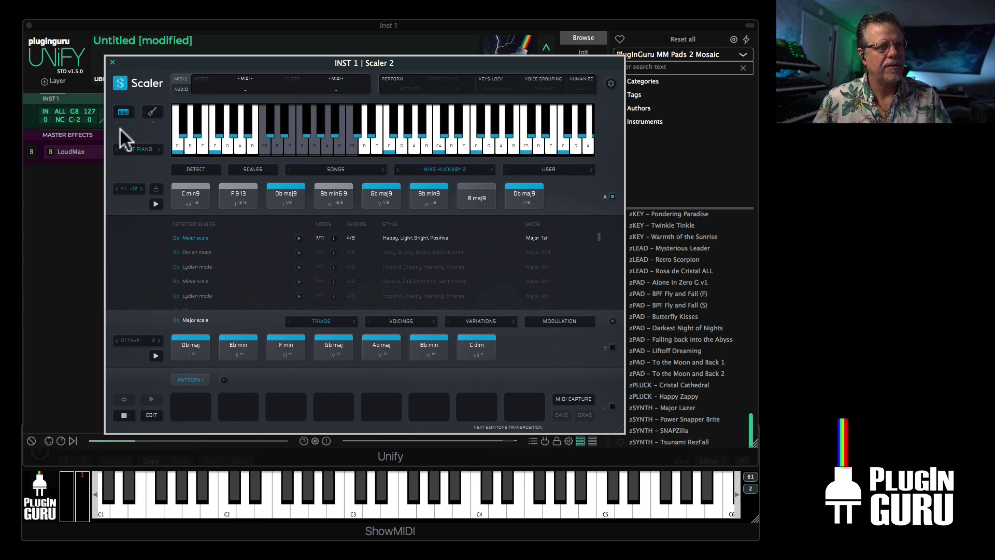
click(113, 62)
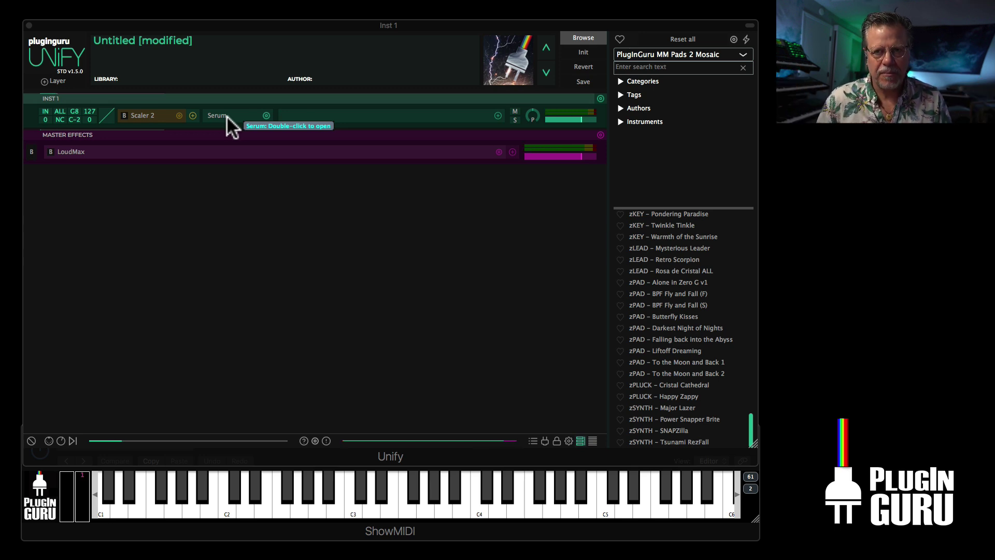
click(179, 110)
mouse_move(207, 146)
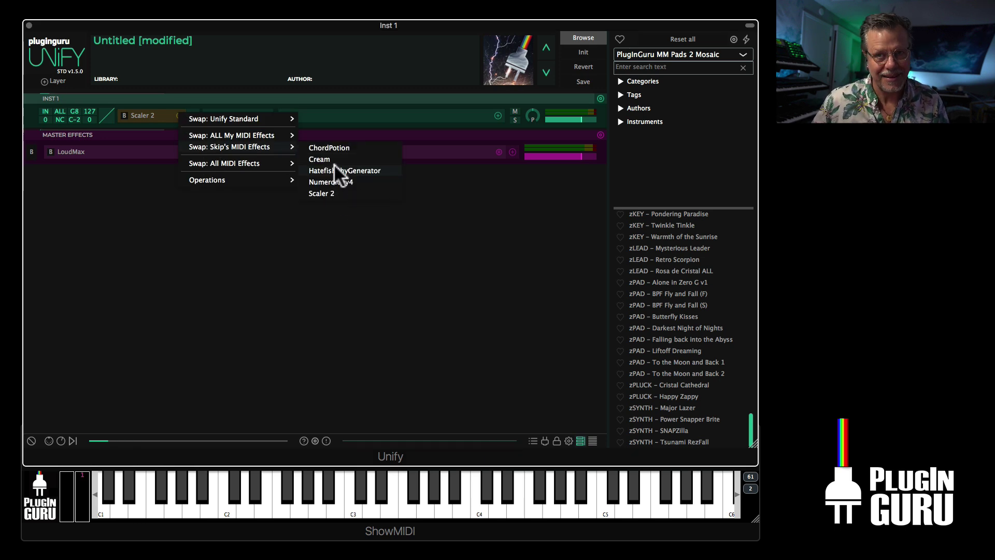
click(318, 291)
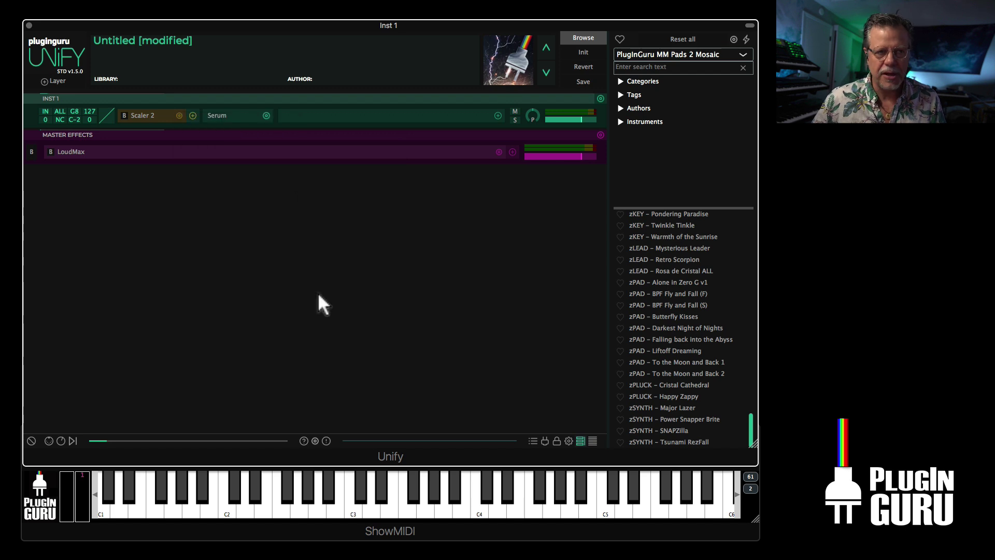